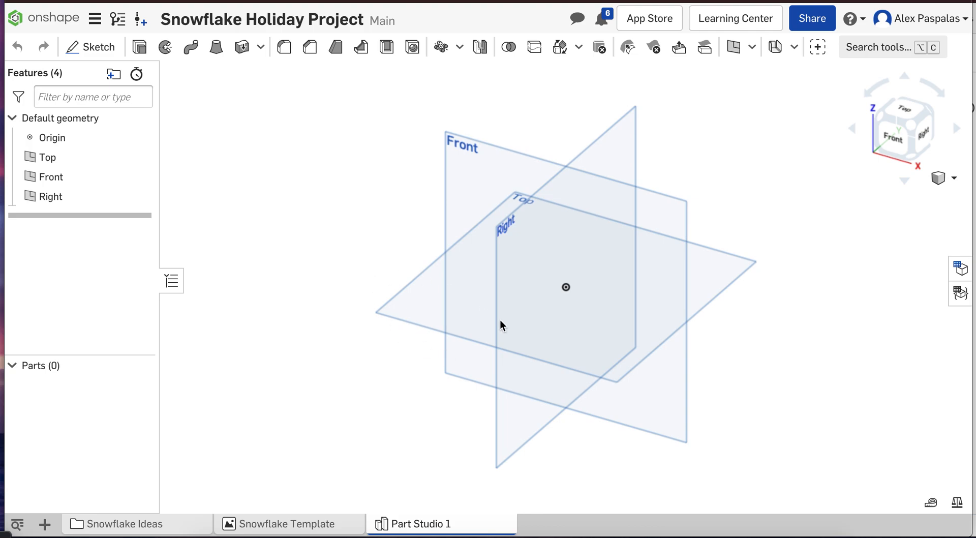
Step: Import the image file Screen Shot 2020-12-10 at 1.58.22 PM.png from the Desktop into the document
scroll(577, 270, up, 2)
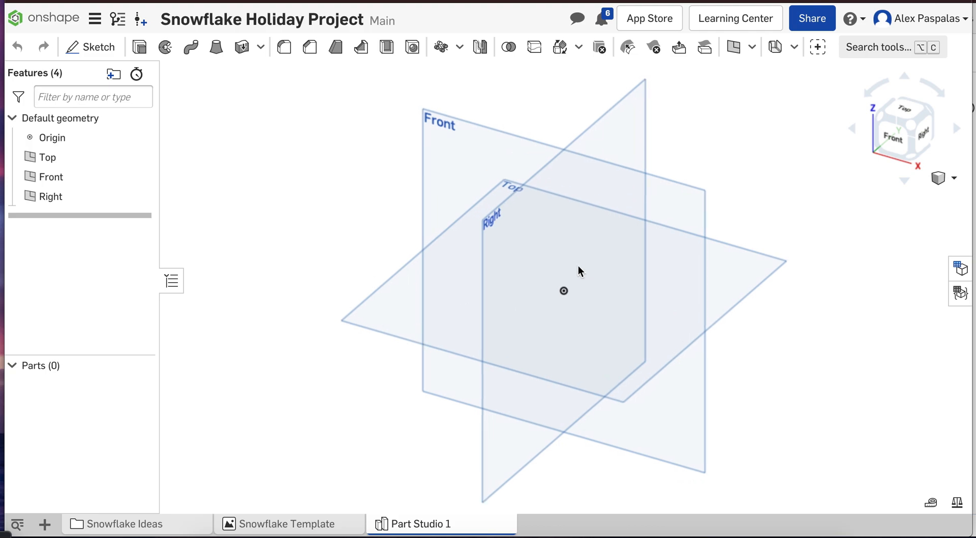
click(44, 525)
click(95, 500)
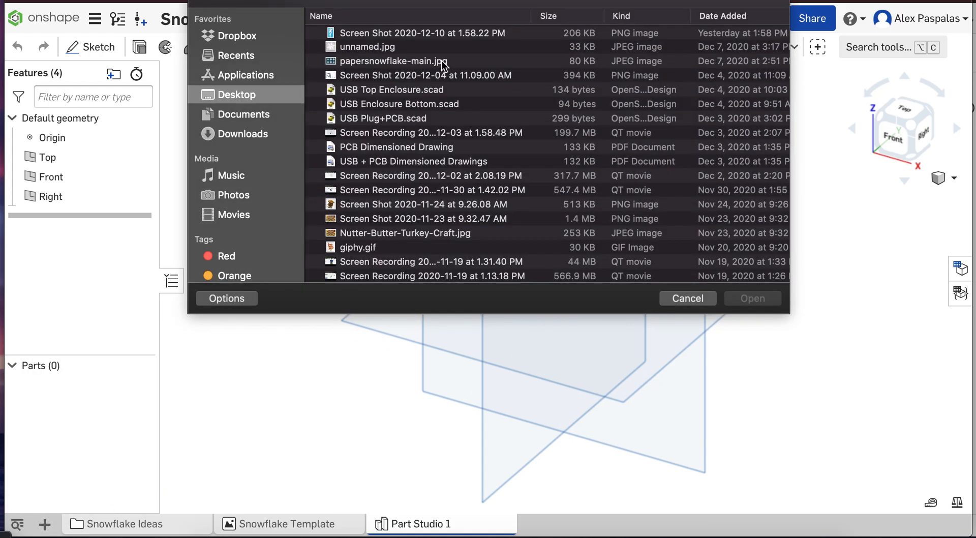
click(420, 34)
key(Return)
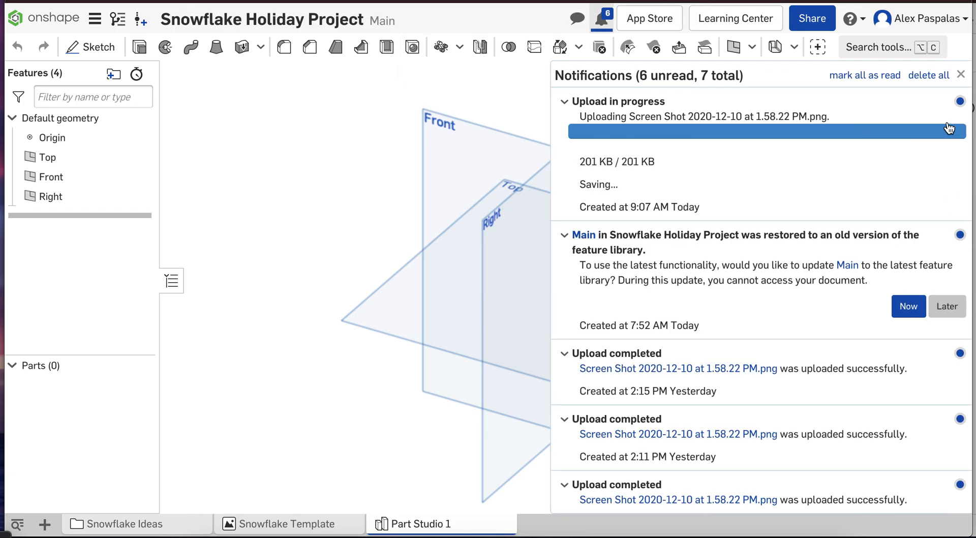
click(961, 77)
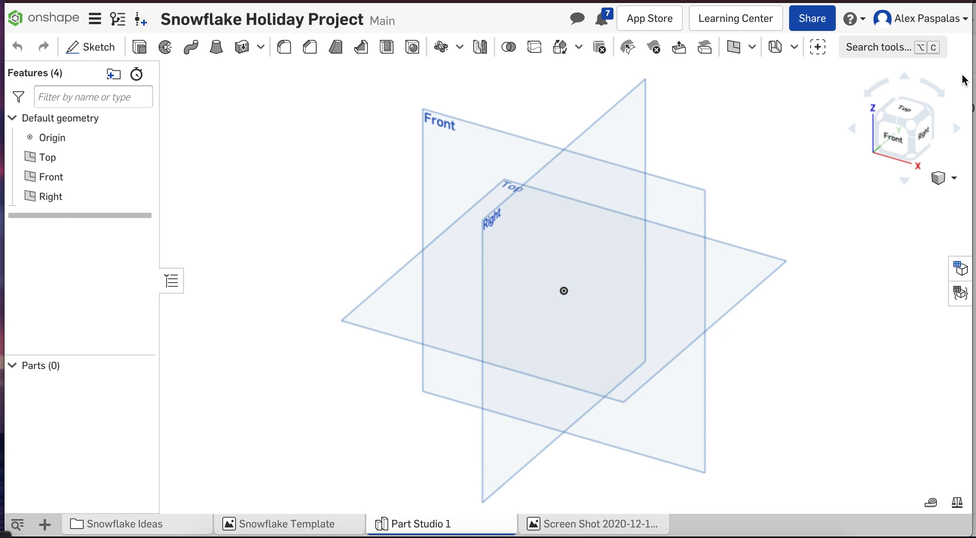
Step: Start a new sketch on the Front plane and view it from the front
click(81, 50)
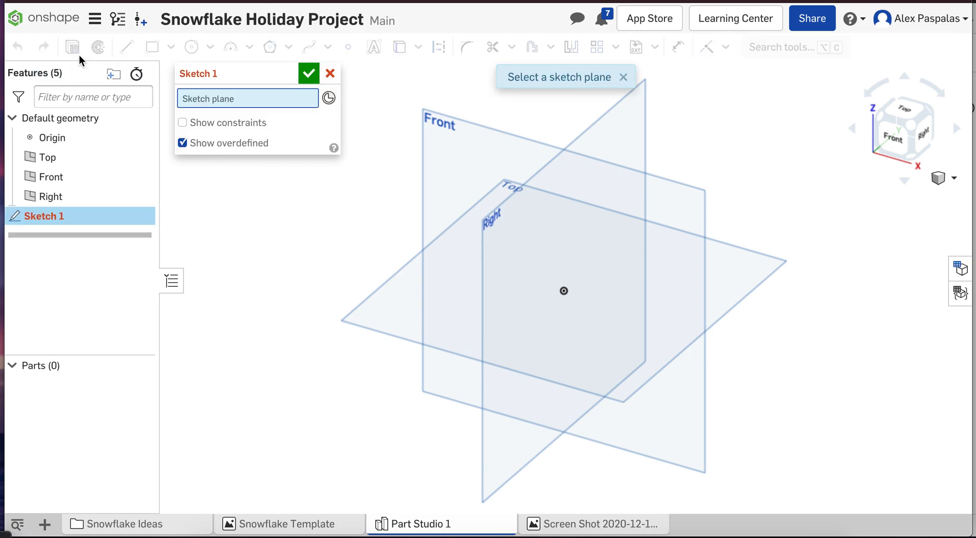
click(441, 169)
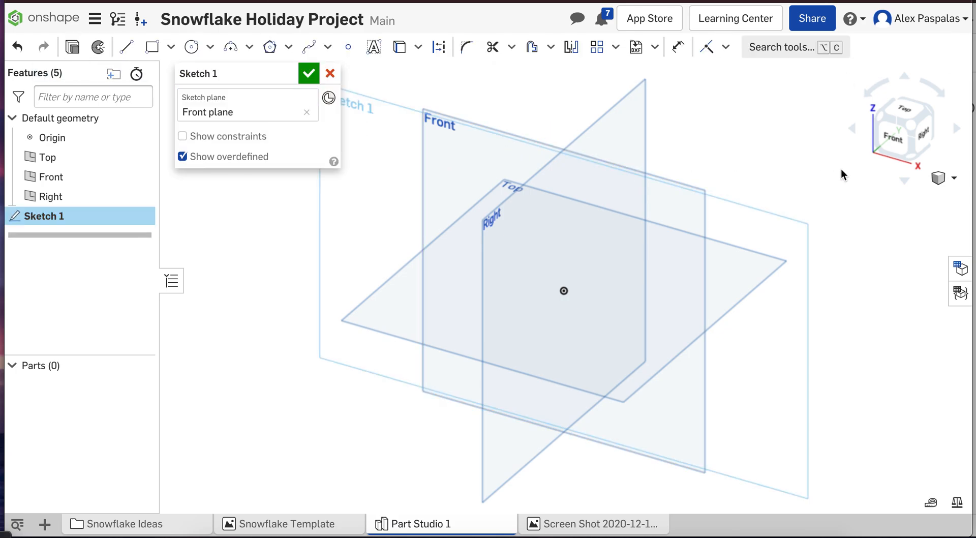
click(892, 139)
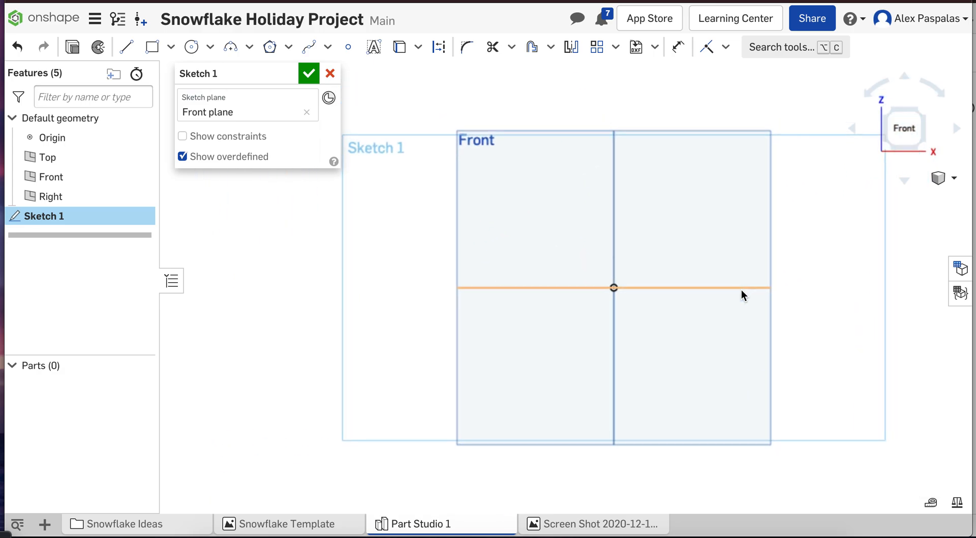
scroll(810, 127, up, 3)
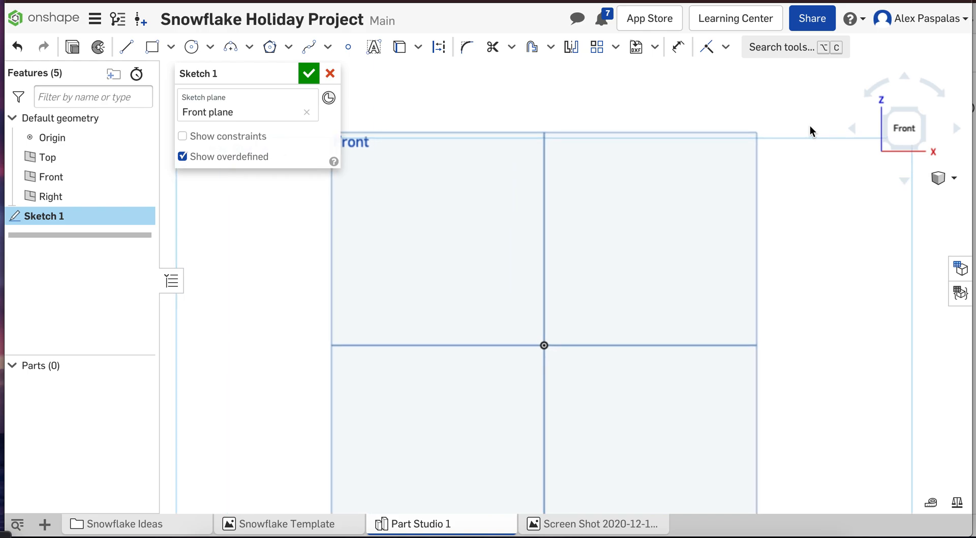
Step: Insert the Snowflake Template image into the sketch, about 3.6 in tall, to the right of the origin
click(655, 47)
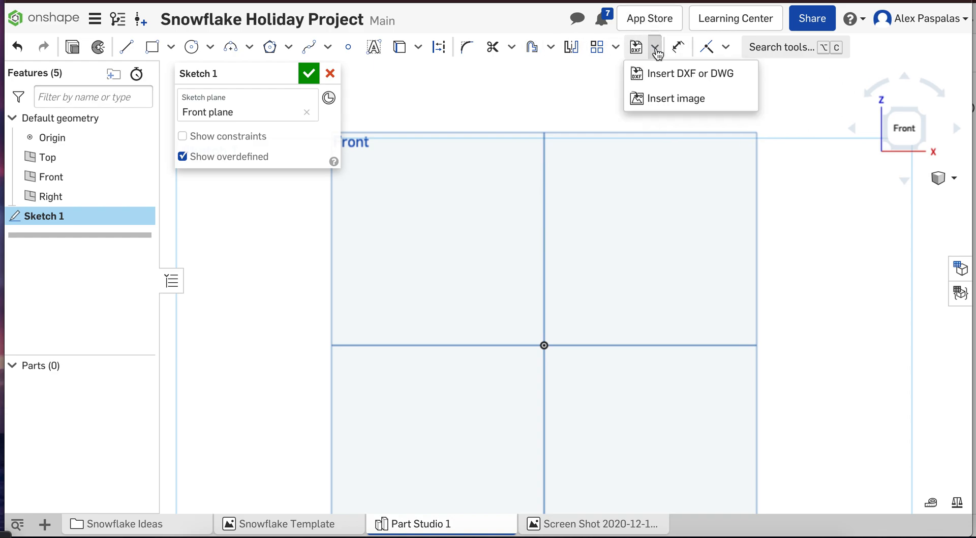
click(657, 99)
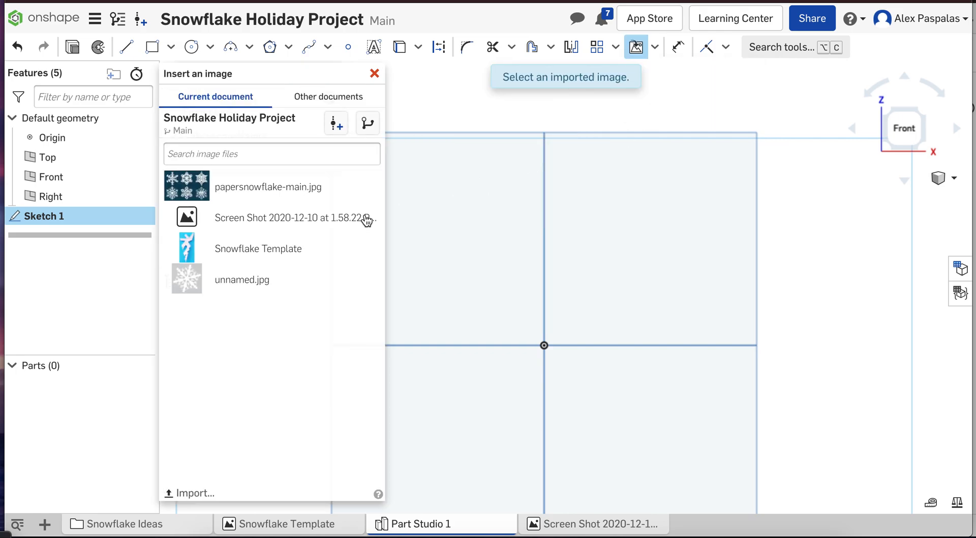
click(267, 252)
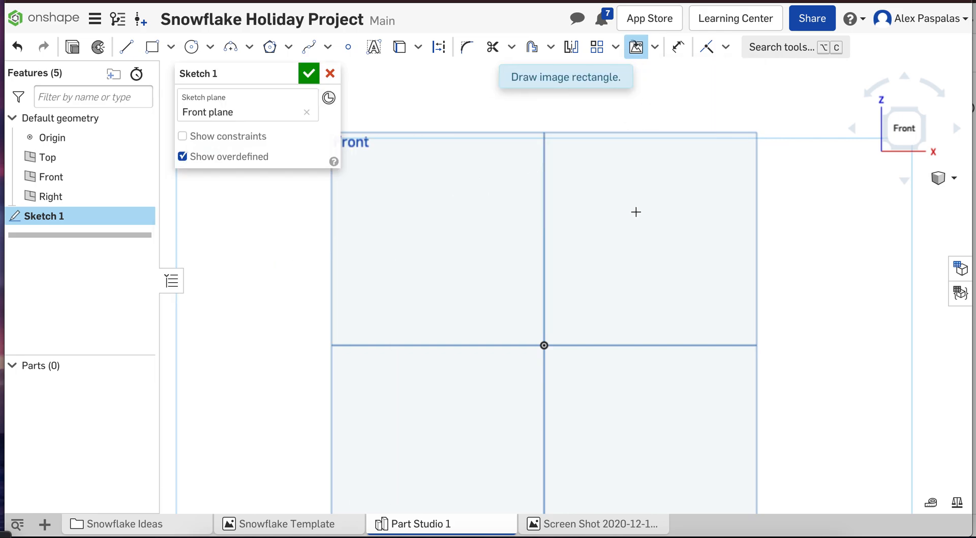
click(630, 166)
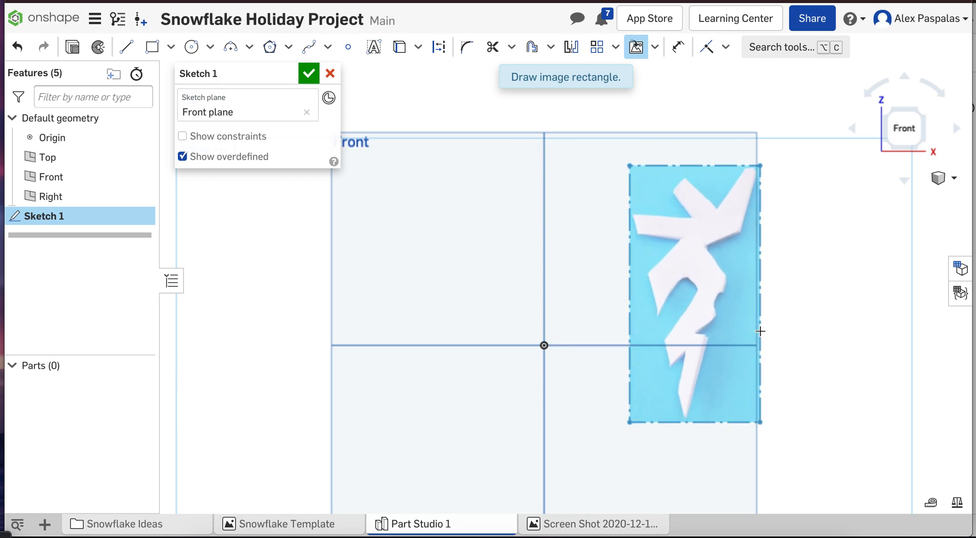
click(760, 331)
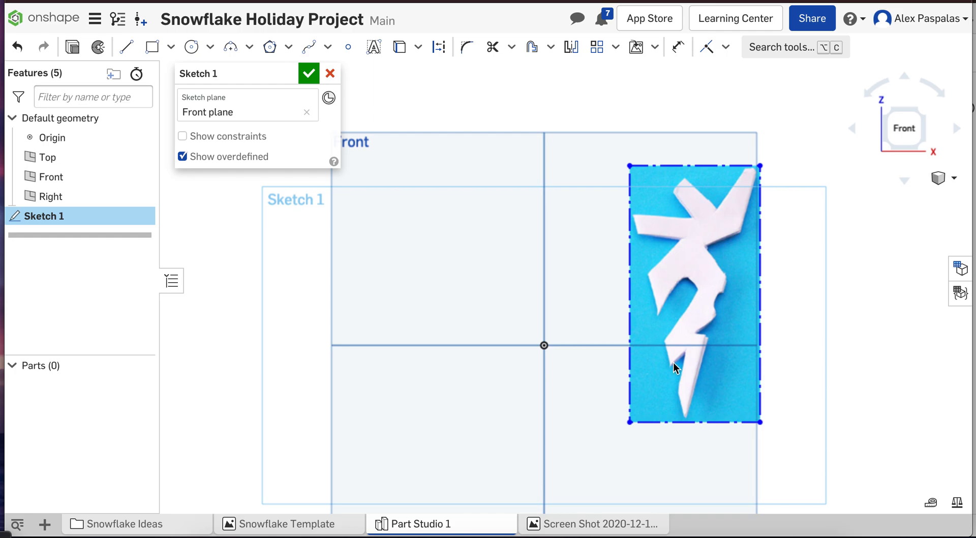
Step: Sketch a vertical construction line about 3.55 in long straight up from the origin
click(126, 46)
click(441, 47)
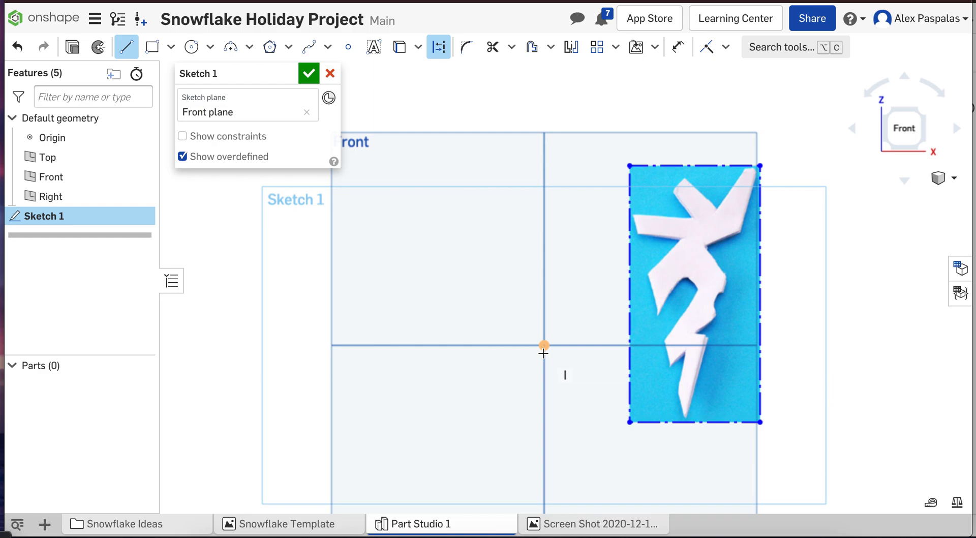
click(543, 350)
click(122, 50)
click(544, 346)
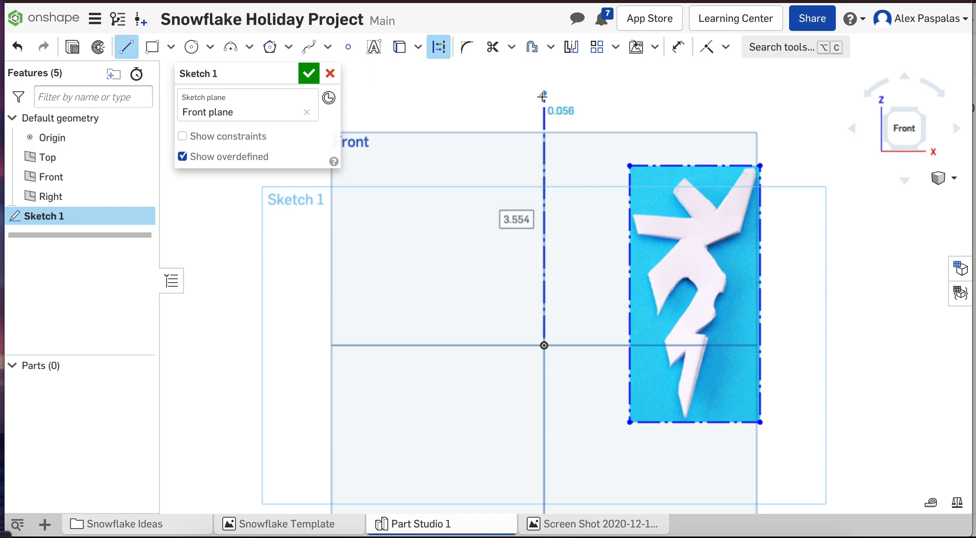
click(543, 97)
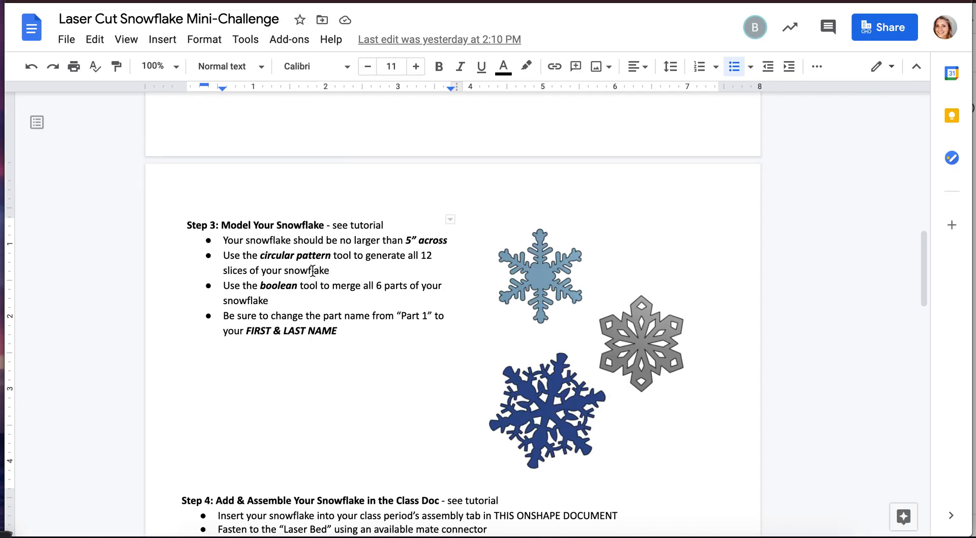
Step: Check the size limit in the Laser Cut Snowflake Mini-Challenge document, and set the vertical construction line's length to 2.25 in
scroll(312, 270, up, 3)
scroll(313, 270, down, 3)
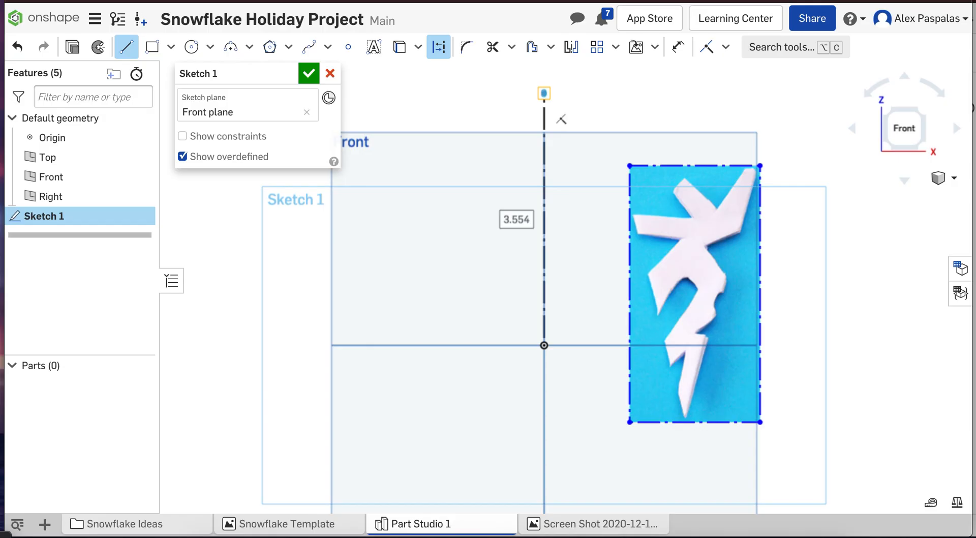
click(543, 93)
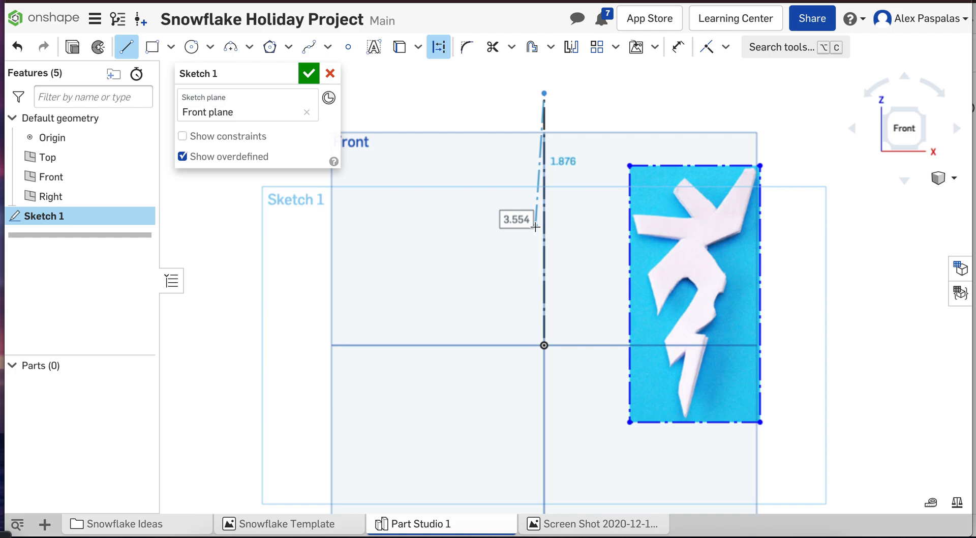
text(2)
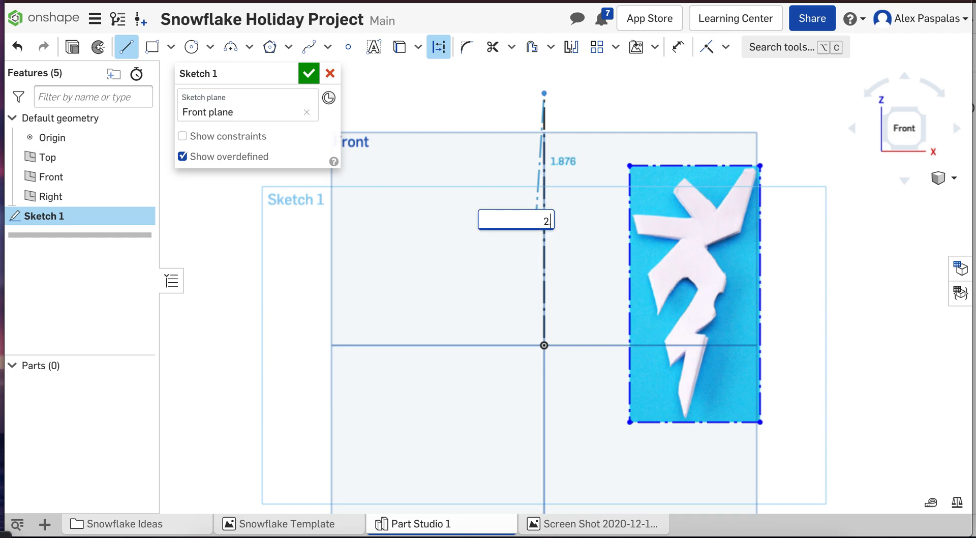
text(.25)
key(Return)
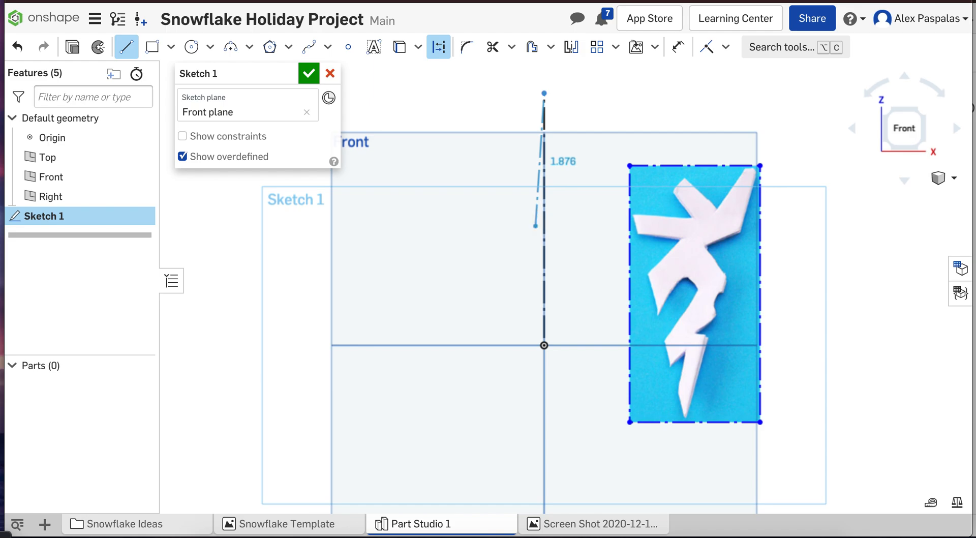
key(Escape)
mouse_move(502, 329)
mouse_down()
mouse_move(572, 266)
mouse_move(576, 282)
mouse_up()
scroll(575, 287, up, 2)
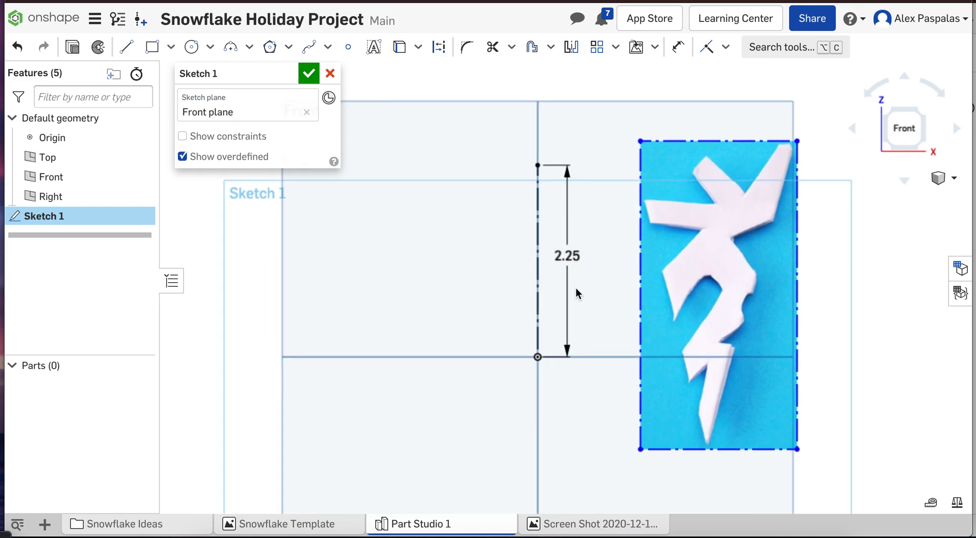
Step: Sketch a slanted construction line about 2.33 in long from the origin, up and to the left of the vertical line
scroll(615, 172, up, 2)
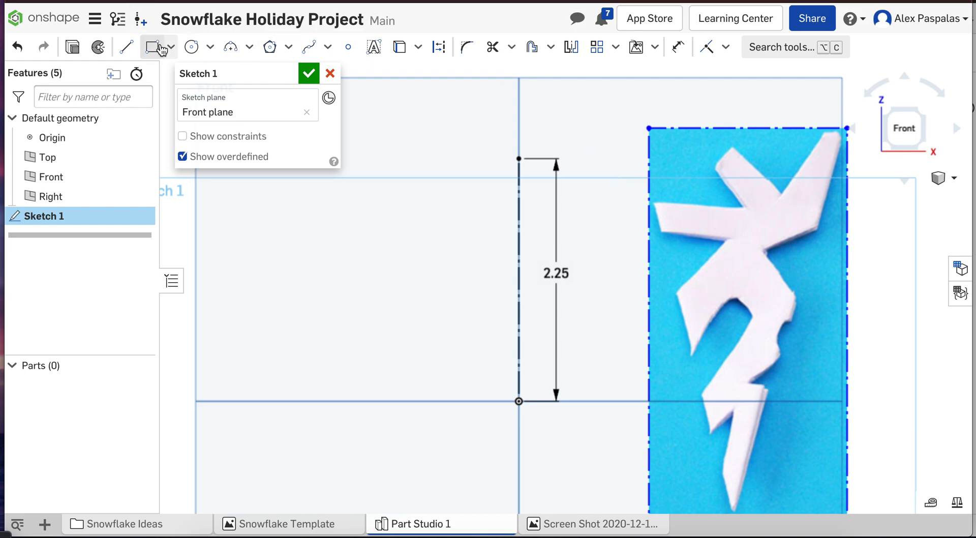
click(135, 51)
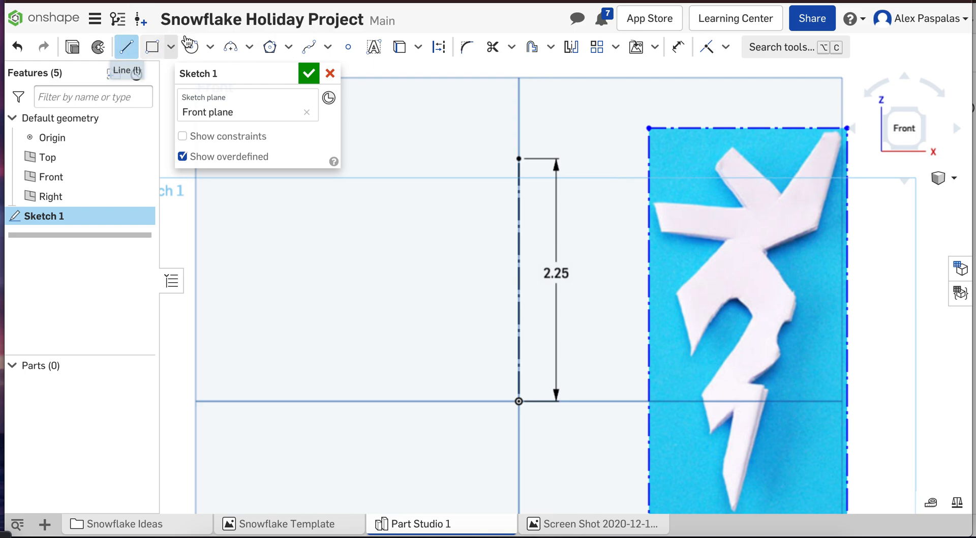
click(439, 48)
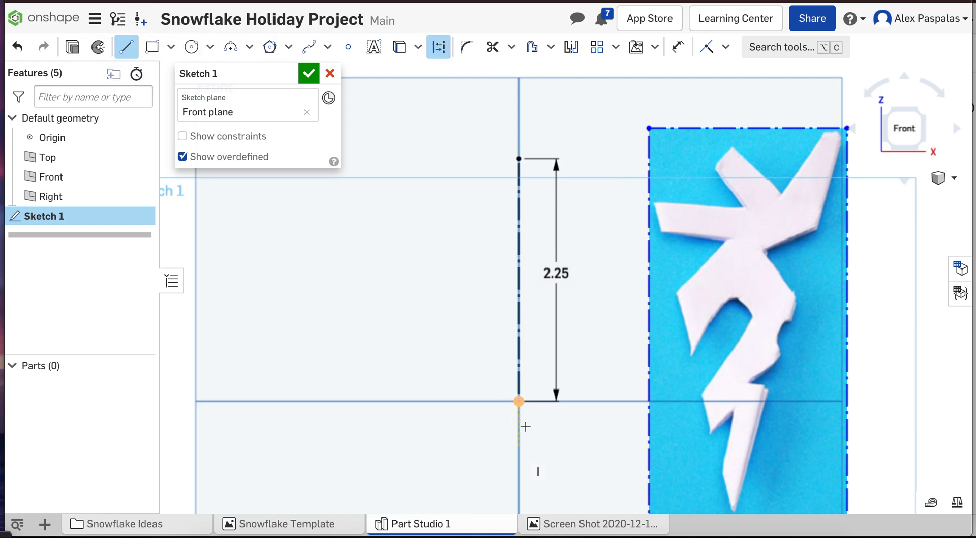
click(519, 401)
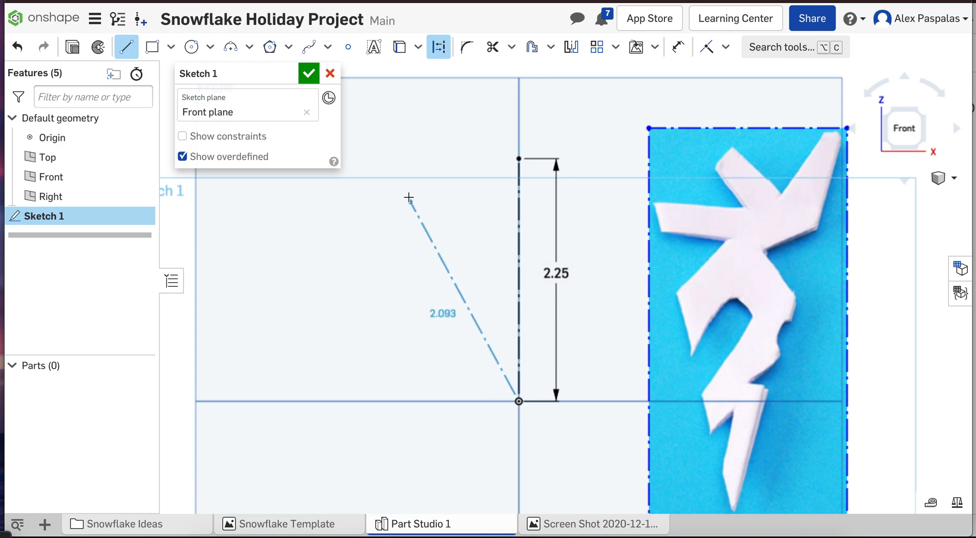
click(396, 184)
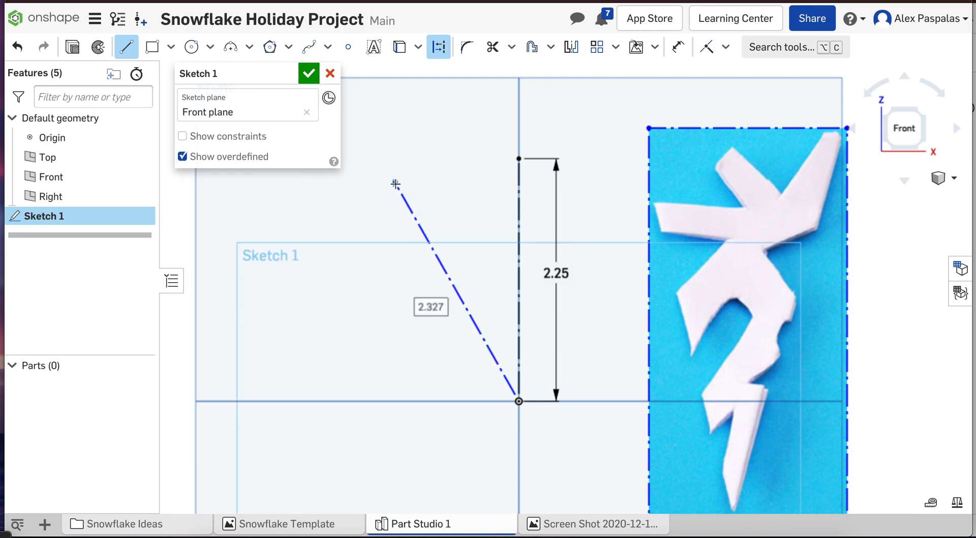
key(Escape)
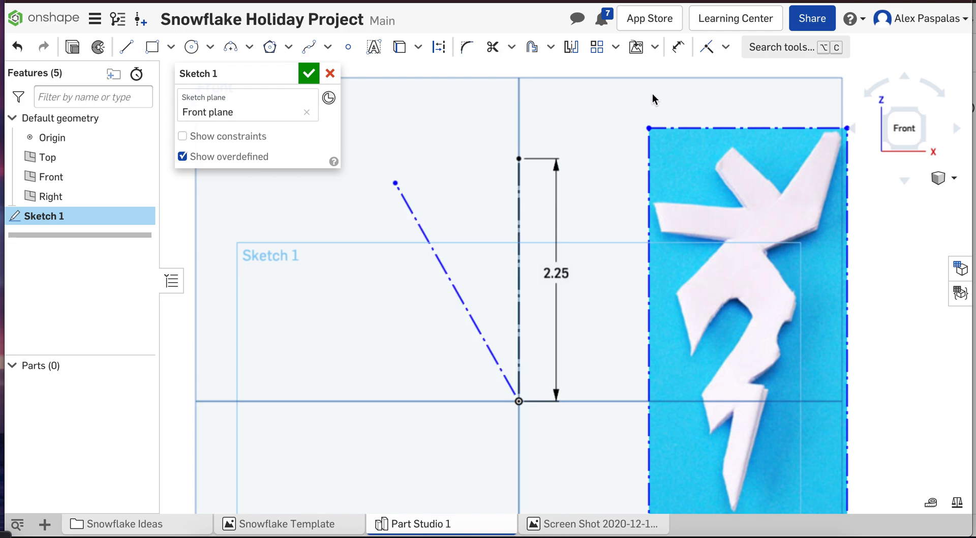
Step: Dimension the angle between the vertical and slanted construction lines and set it to 30 degrees
click(678, 47)
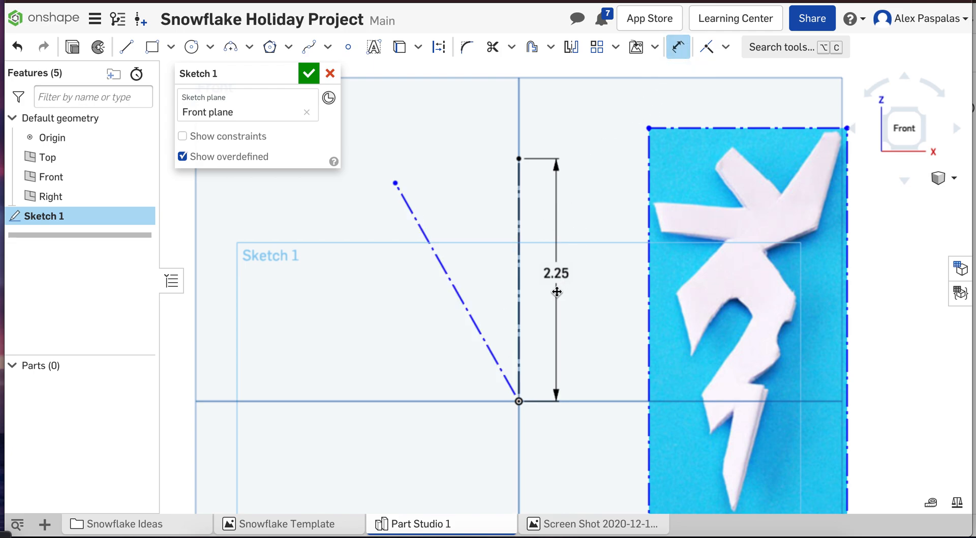
click(519, 338)
click(492, 357)
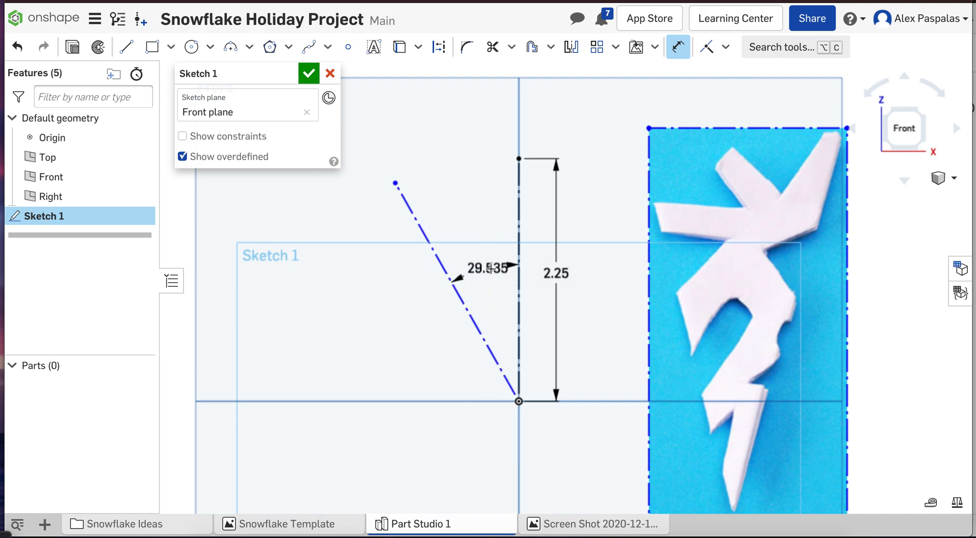
click(489, 268)
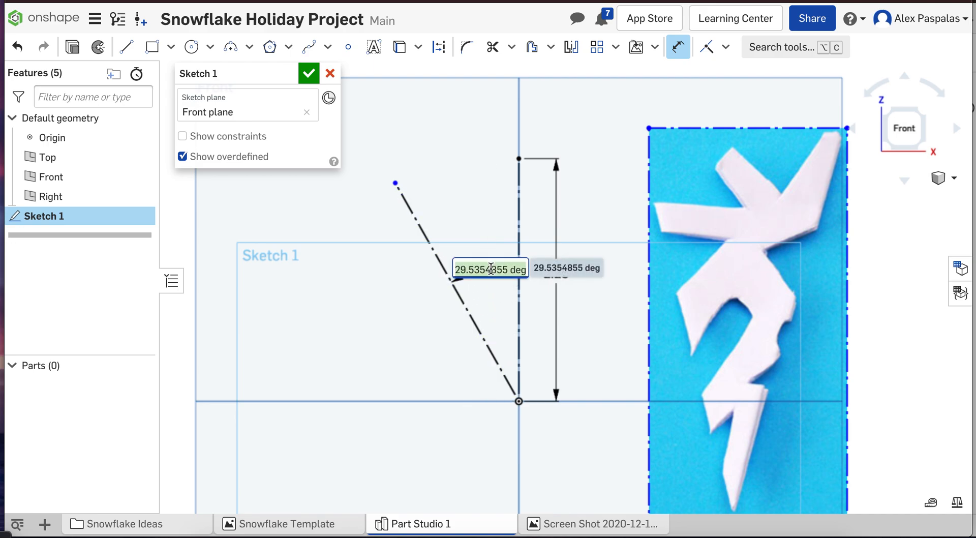
text(30)
key(Return)
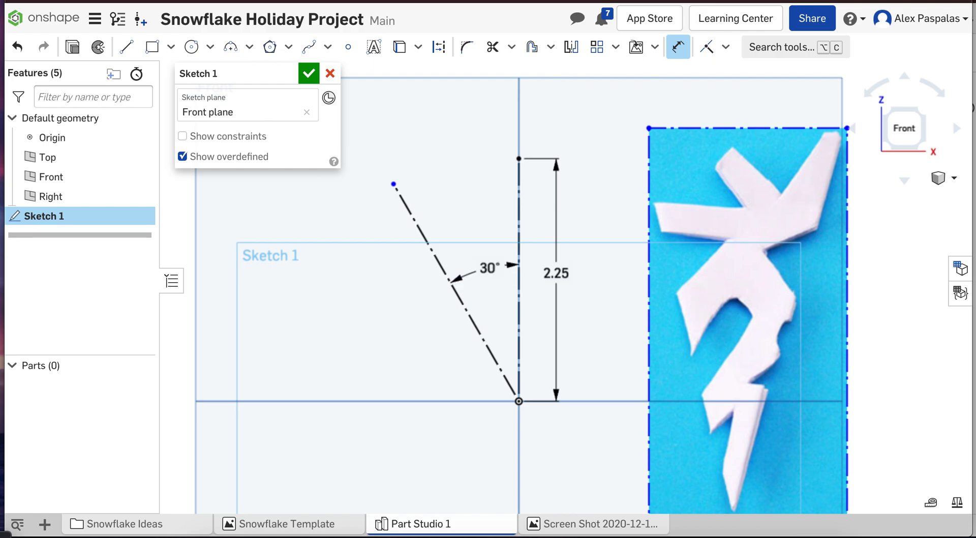
key(Escape)
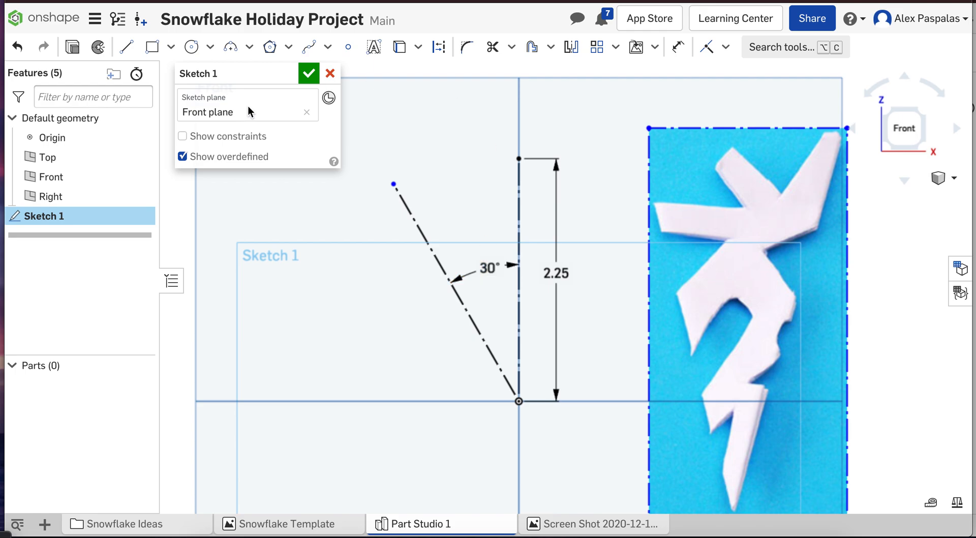
Step: Move the snowflake template image to the left of the slanted construction line
scroll(762, 314, down, 3)
scroll(940, 400, up, 2)
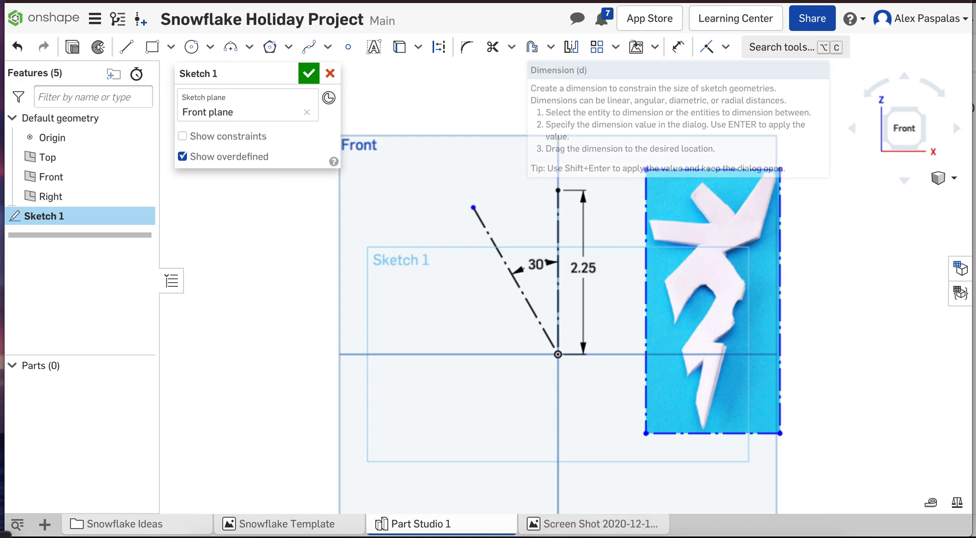
mouse_move(761, 410)
mouse_down()
mouse_move(752, 393)
mouse_move(572, 367)
mouse_move(493, 391)
mouse_move(447, 429)
mouse_move(460, 458)
mouse_up()
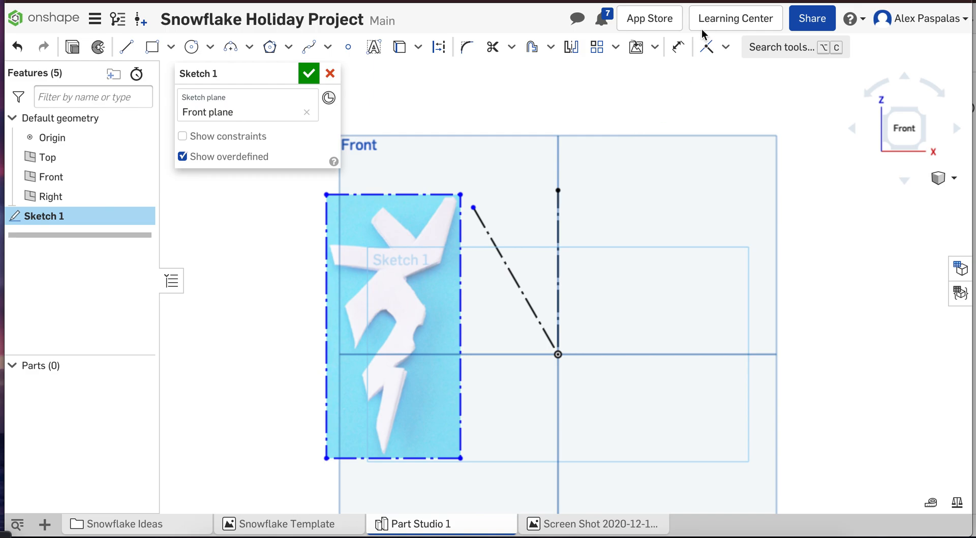
Step: Dimension the height of the snowflake template image and set it to 2.25 in
click(678, 46)
click(326, 330)
click(277, 330)
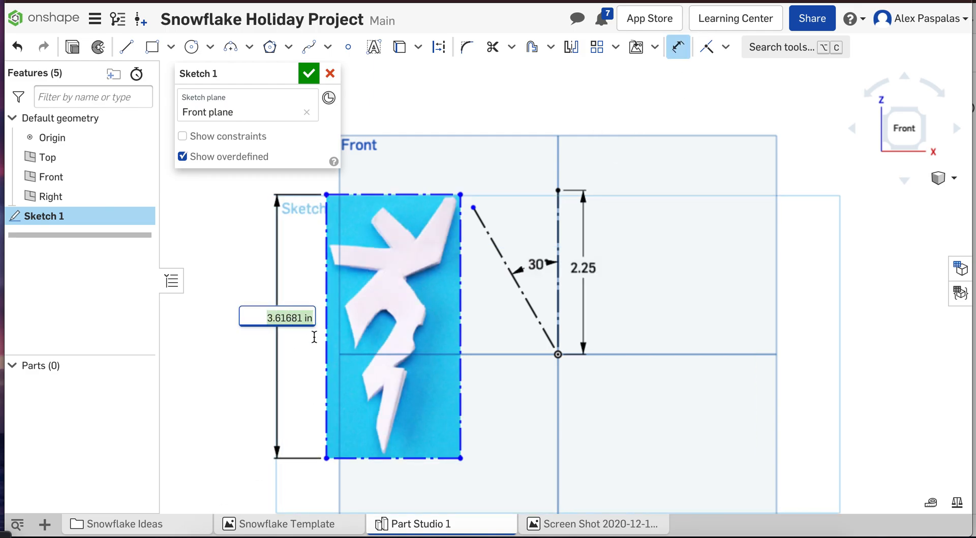
text(2.25)
key(Return)
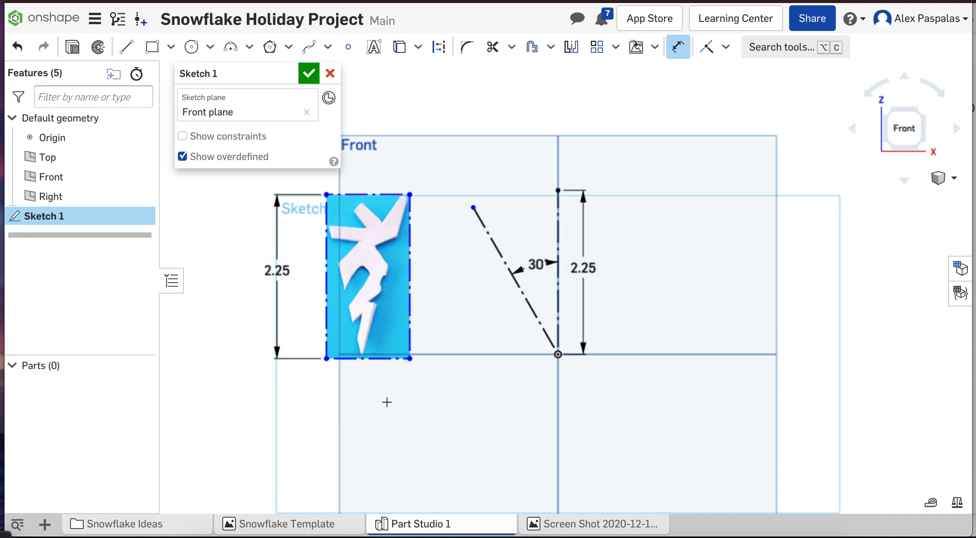
key(Escape)
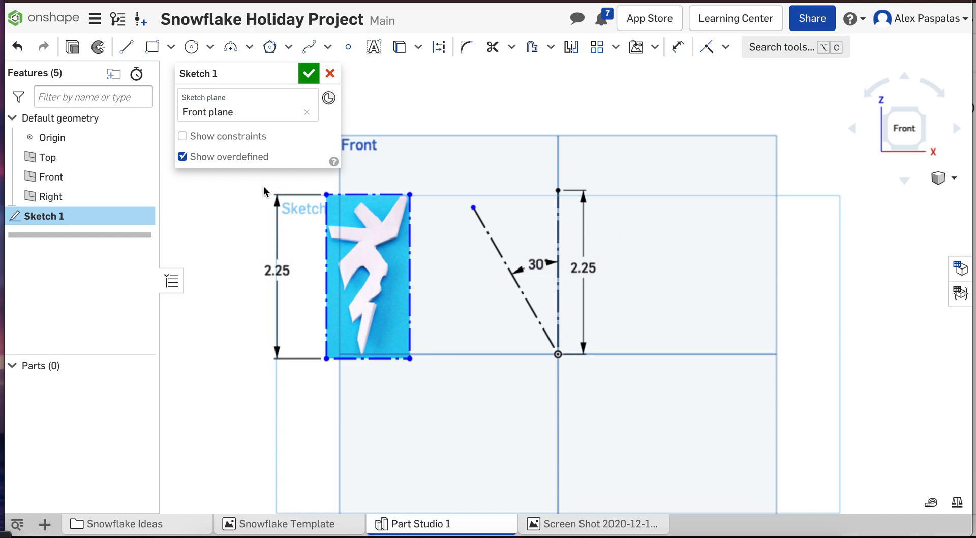
Step: Transform the snowflake template image to move it over the 30-degree construction wedge, just left of the vertical line
drag(294, 175, 446, 420)
key(d)
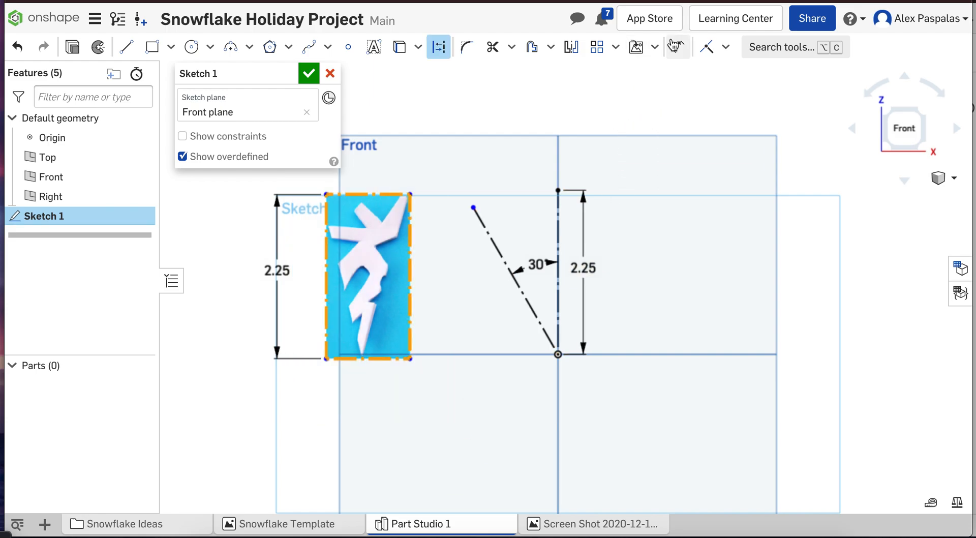
click(615, 46)
click(620, 124)
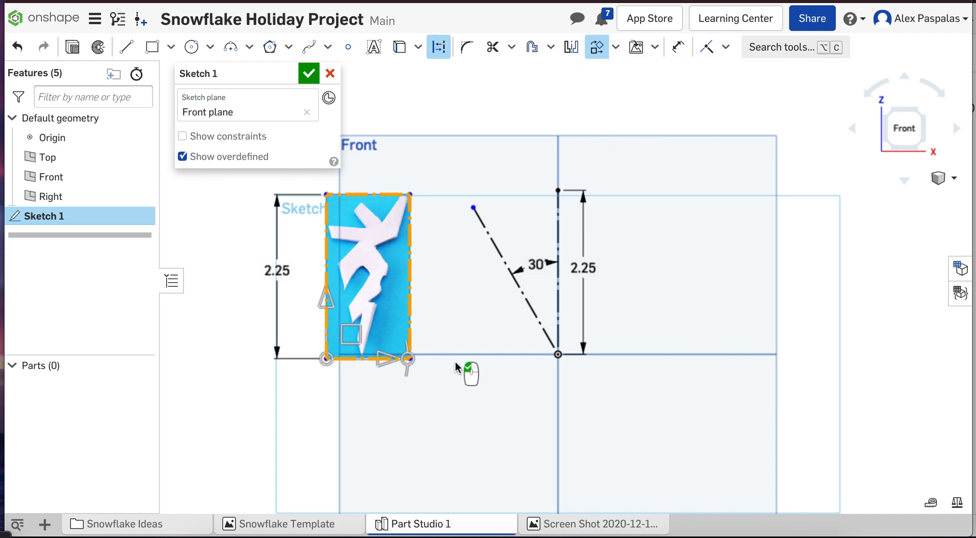
drag(356, 339, 498, 323)
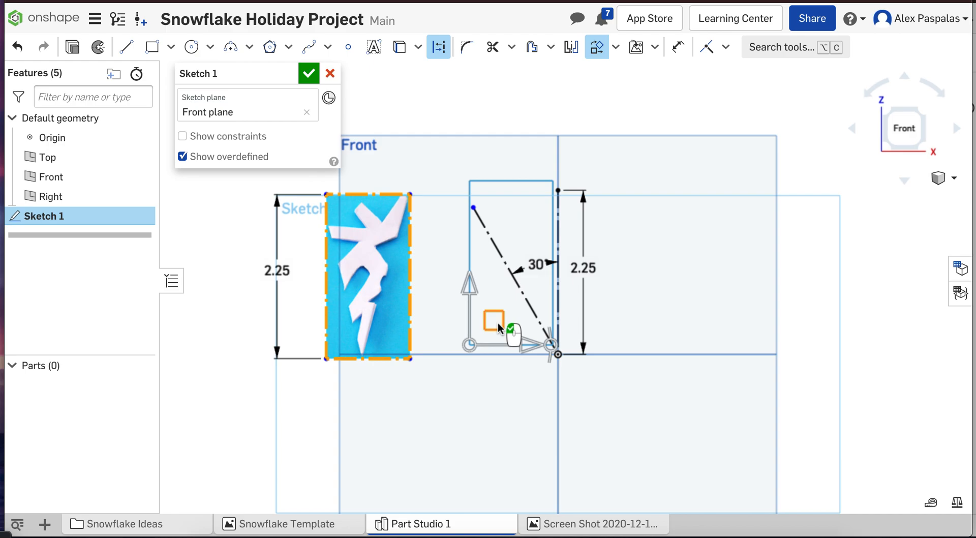
click(618, 298)
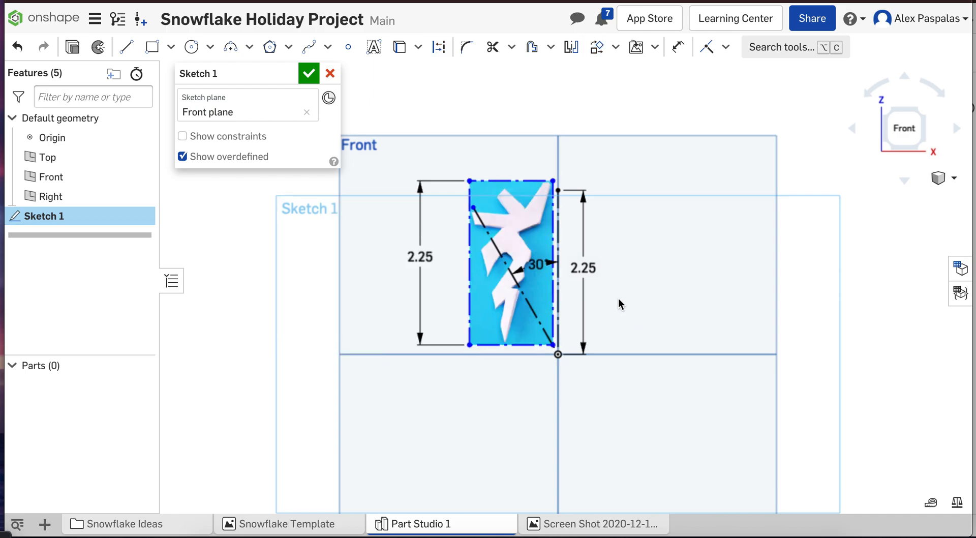
Step: Rotate the template image about 17.5 degrees counterclockwise and move it so the snowflake's lower tip meets the origin
drag(416, 136, 558, 414)
key(d)
click(596, 47)
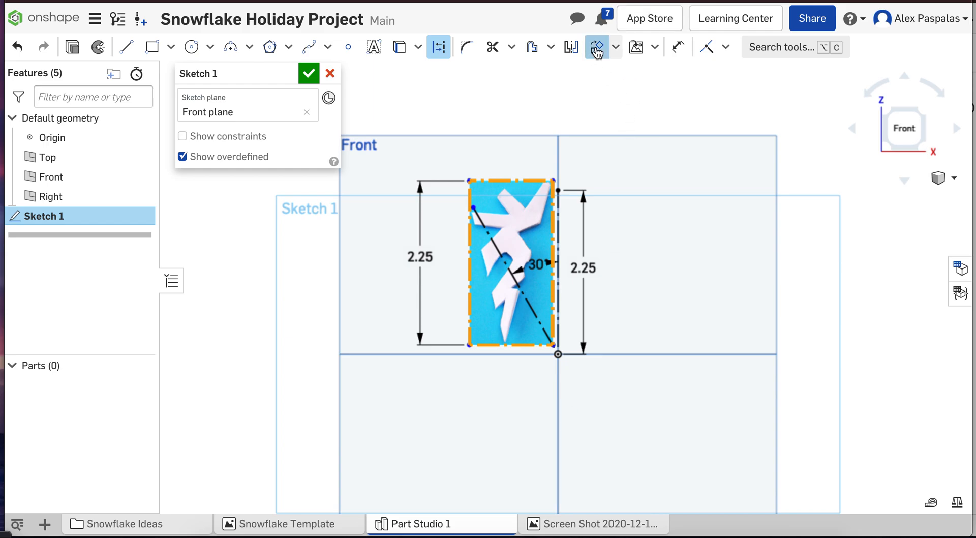
drag(554, 353, 594, 320)
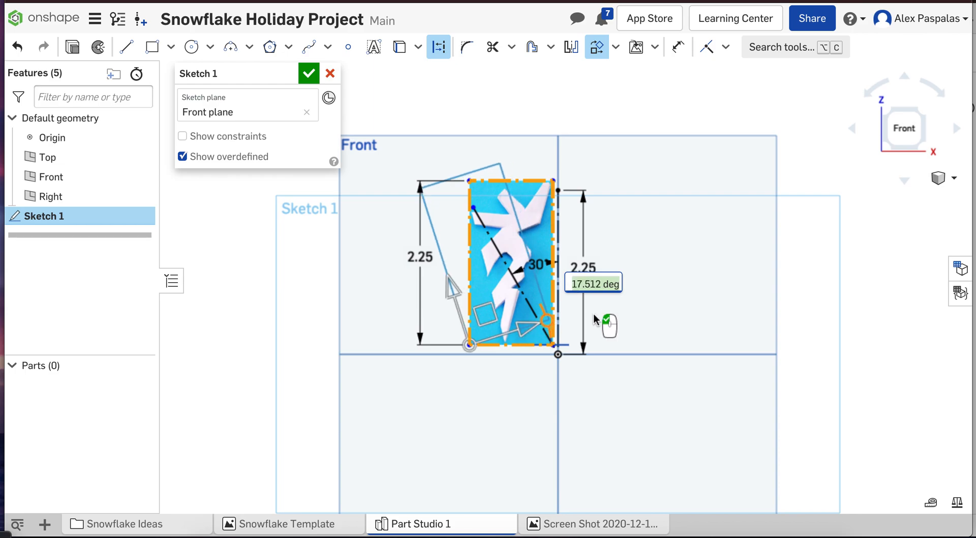
click(684, 294)
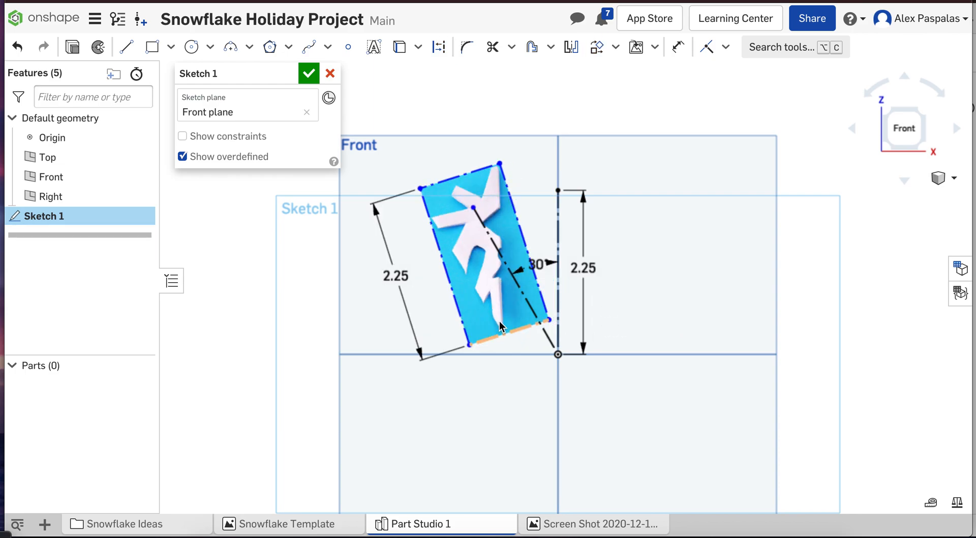
mouse_move(487, 288)
mouse_down()
mouse_move(510, 300)
mouse_move(514, 284)
mouse_move(530, 307)
mouse_move(541, 303)
mouse_up()
scroll(557, 233, up, 5)
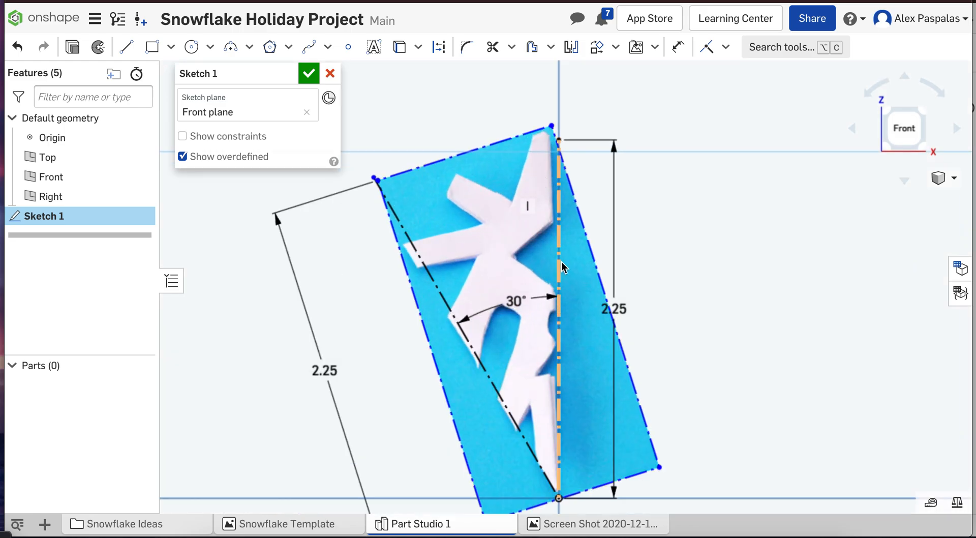
Step: Select only the template image and rotate it about 2.2 degrees clockwise to align the snowflake edge with the vertical line
scroll(717, 404, down, 3)
mouse_move(421, 188)
mouse_down()
mouse_move(715, 485)
mouse_move(723, 517)
mouse_up()
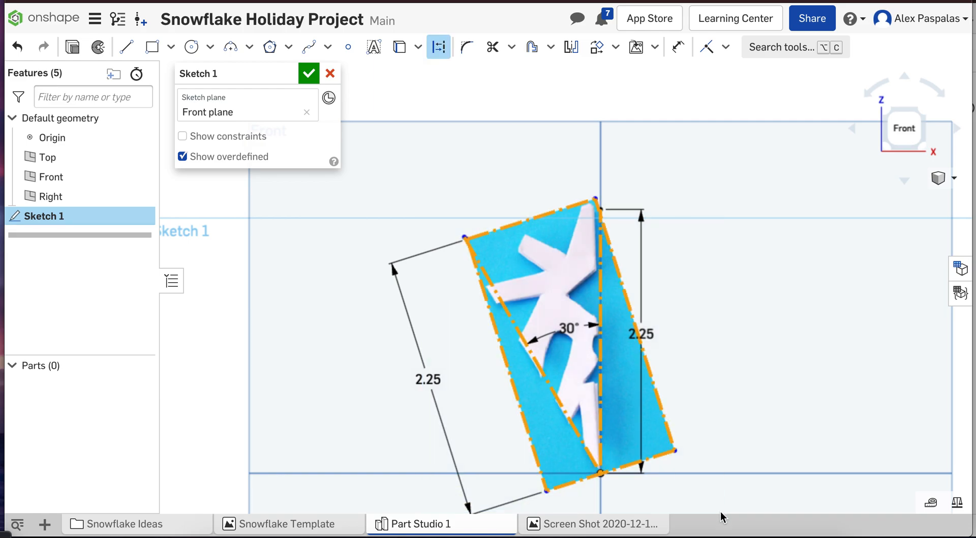
click(599, 389)
click(567, 422)
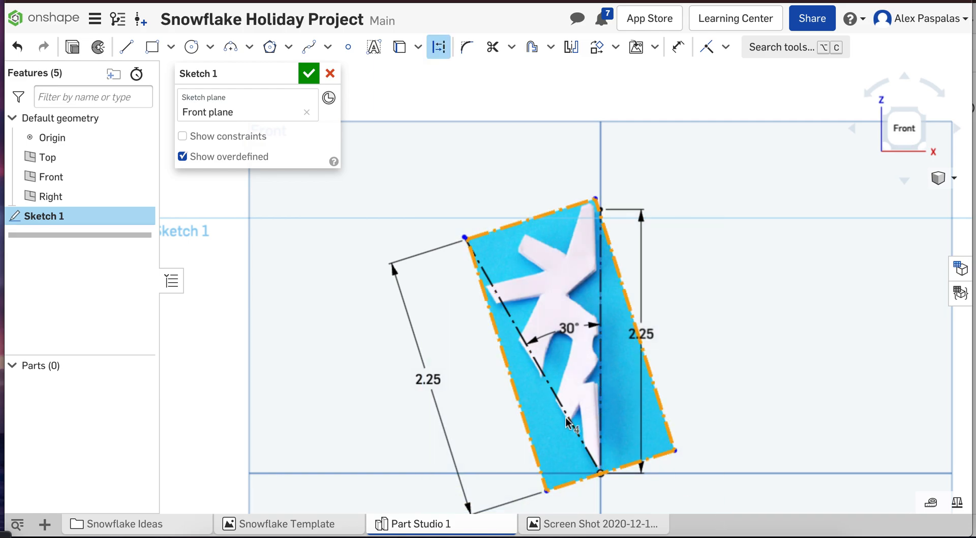
click(597, 46)
drag(630, 481, 631, 486)
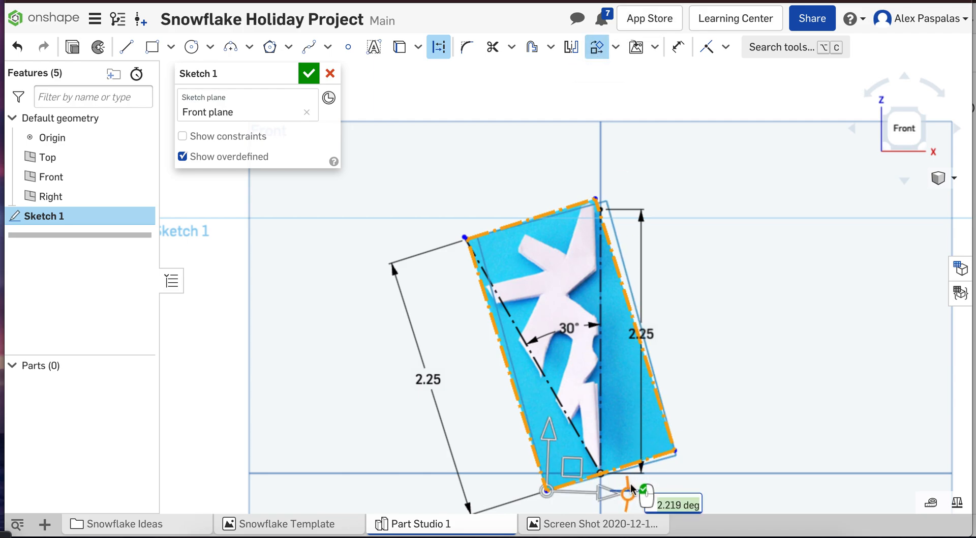
click(732, 390)
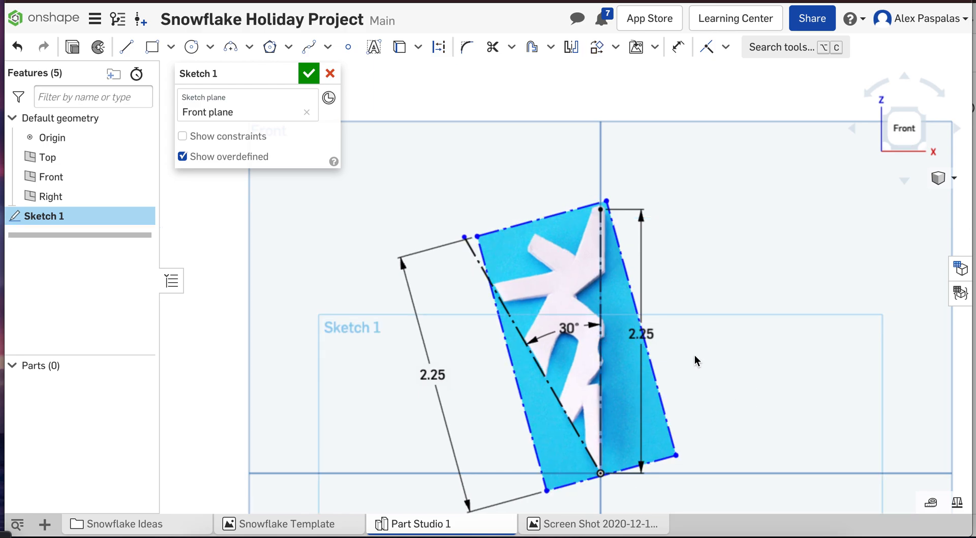
Step: Set the template image's height dimension to 2.2 in
scroll(687, 355, down, 2)
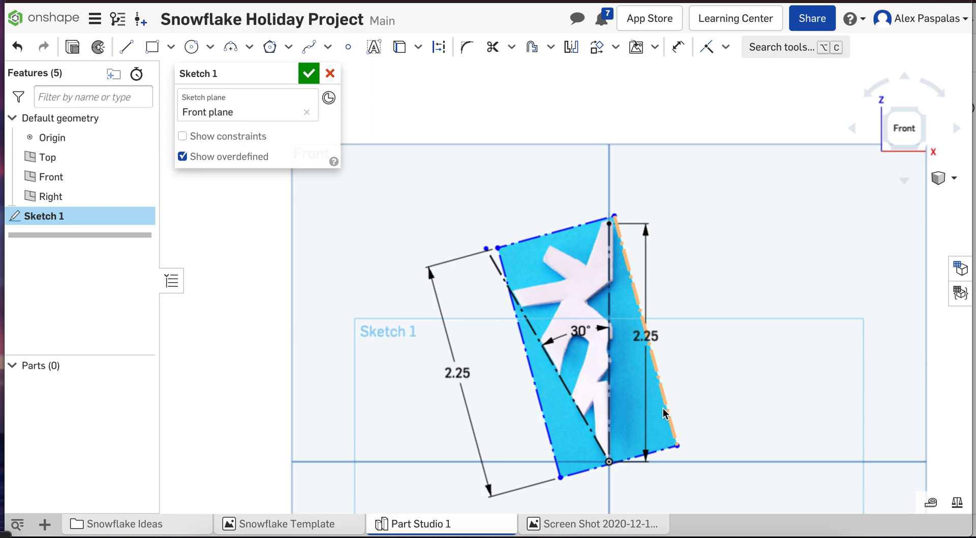
double_click(457, 373)
text(2.2)
key(Return)
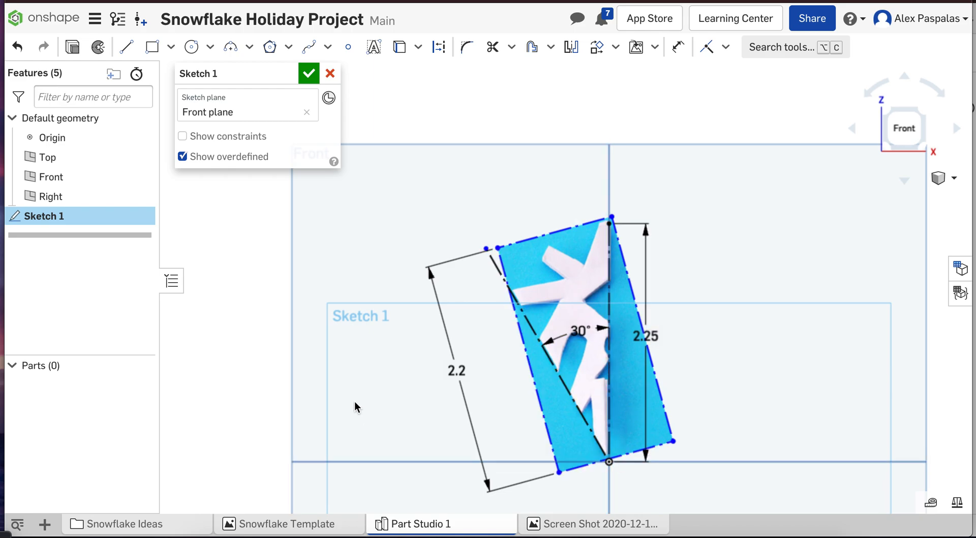
Step: Trace the snowflake's upper arms with connected lines from the vertical line's upper endpoint around the short arm to the slanted construction line
scroll(688, 480, up, 3)
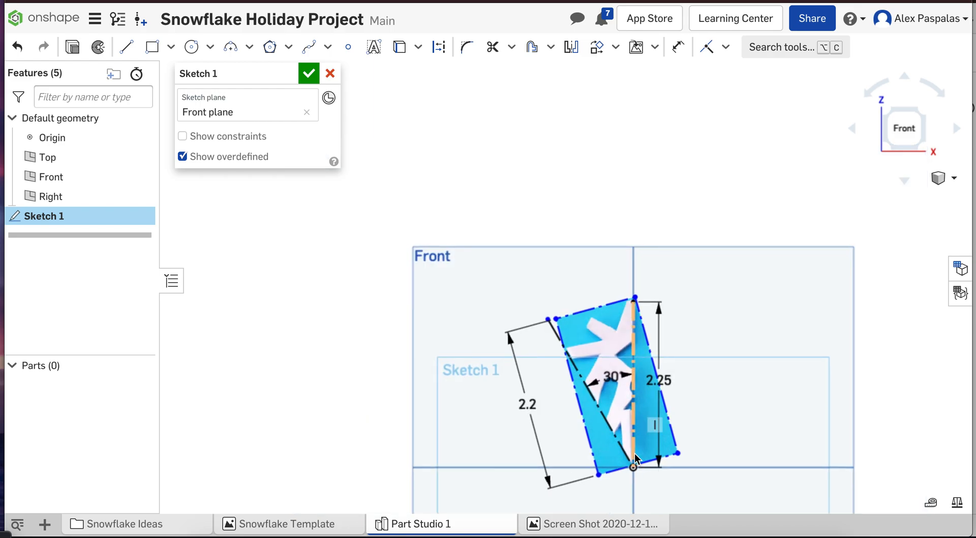
scroll(634, 455, down, 4)
scroll(671, 319, down, 5)
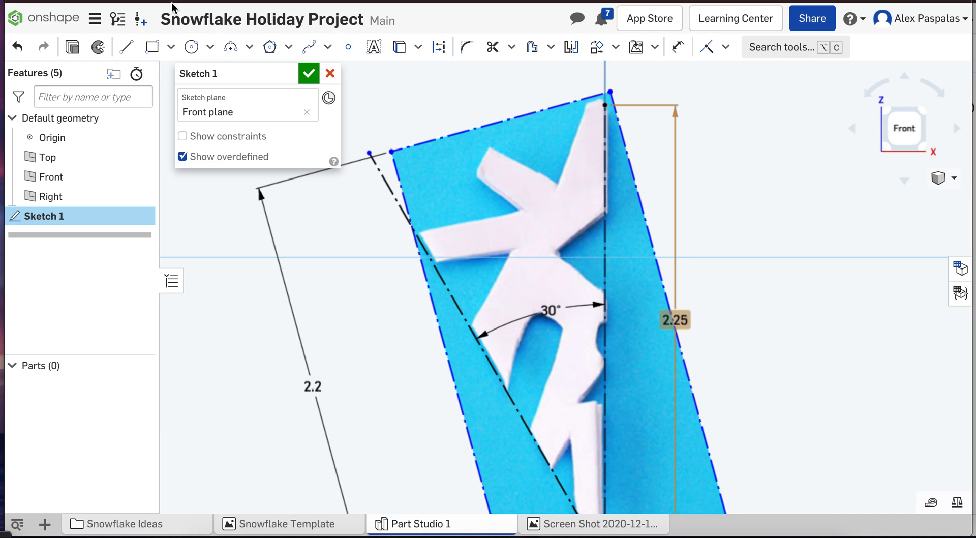
click(123, 51)
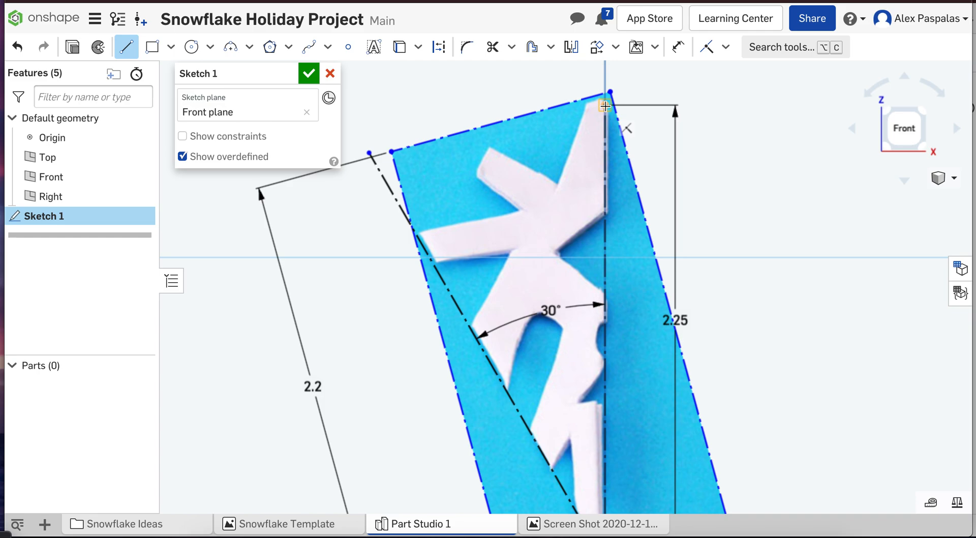
click(586, 109)
click(558, 182)
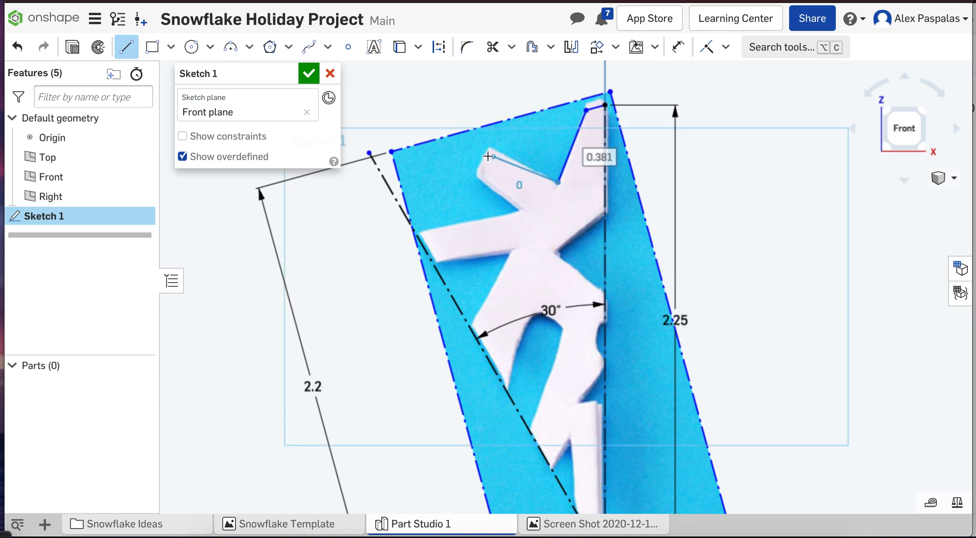
click(491, 148)
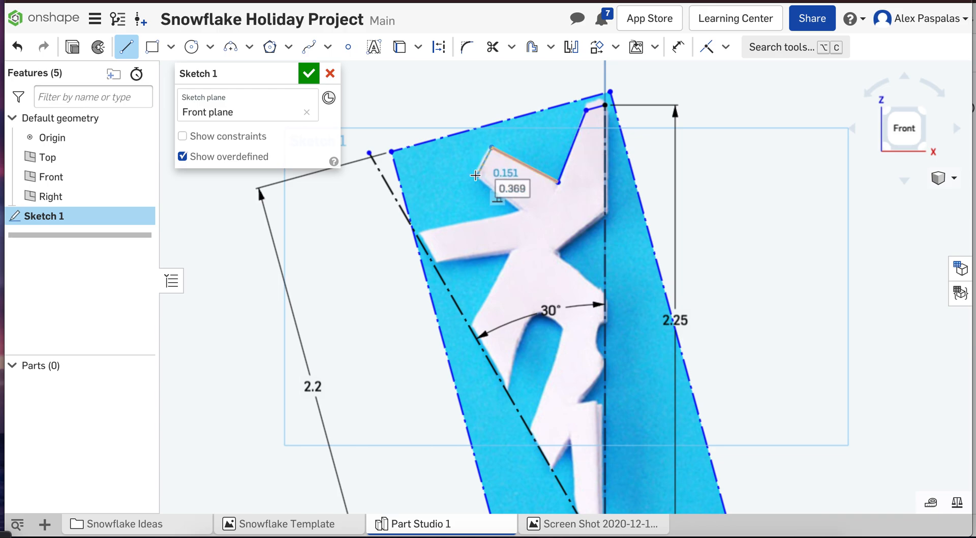
click(477, 175)
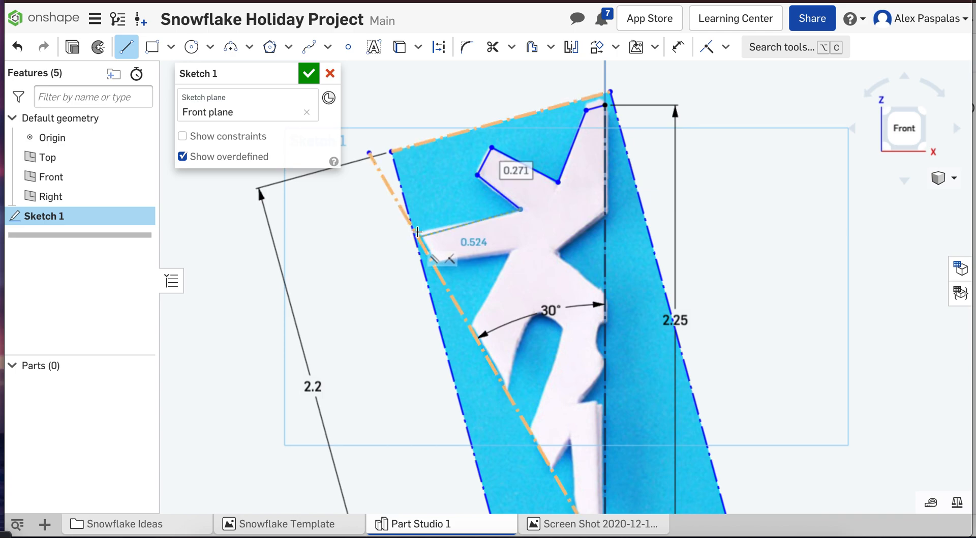
scroll(417, 232, up, 3)
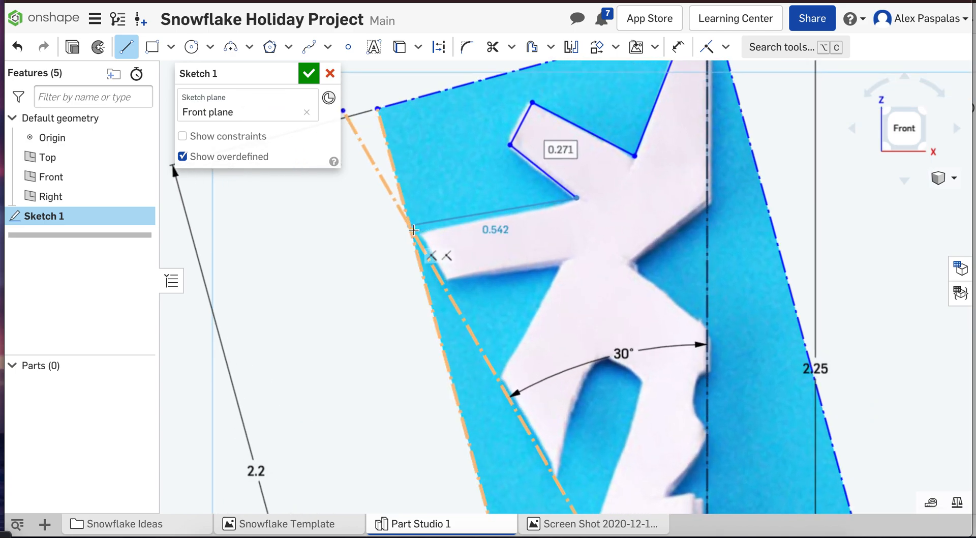
click(415, 235)
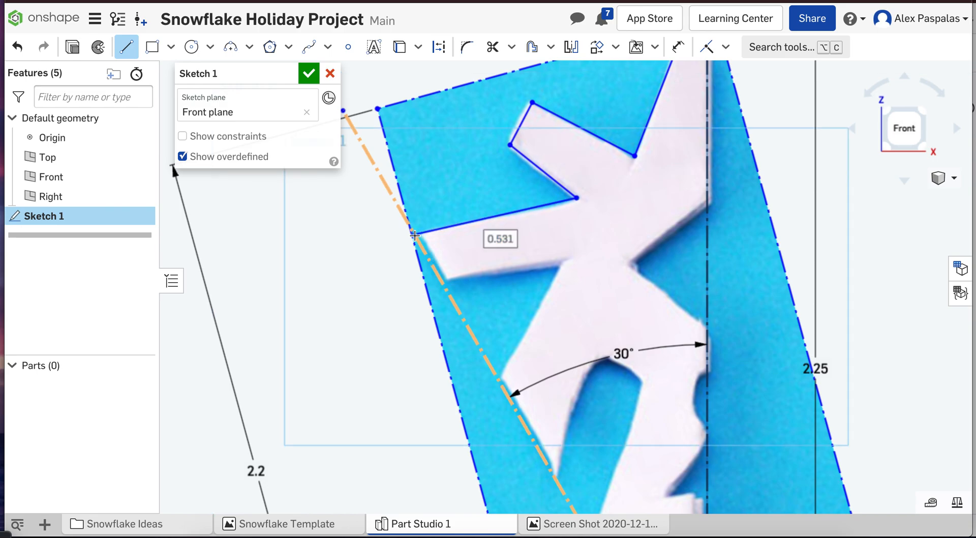
key(Escape)
Step: Trace the long arm's lower edge with a line about 0.385 in long and continue along the body to the slanted construction line
click(126, 47)
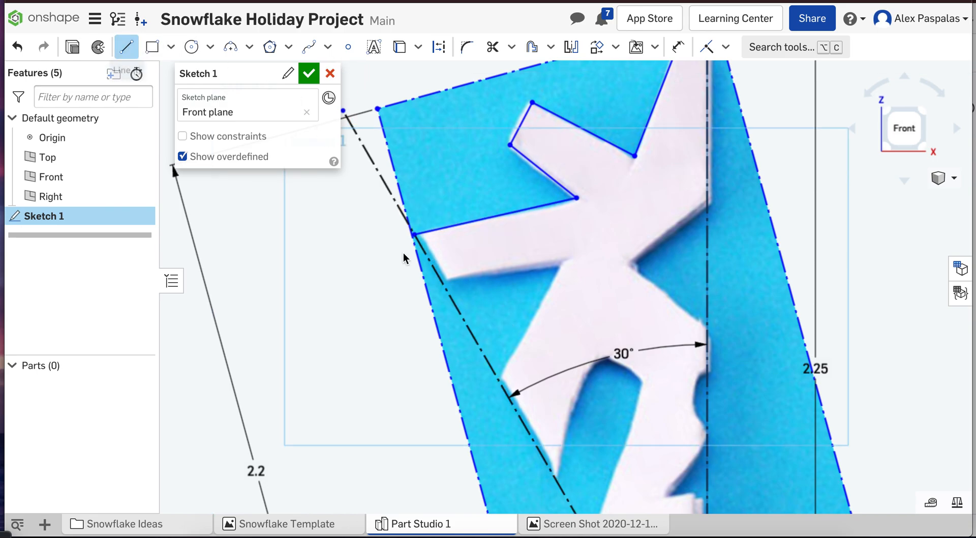
click(442, 280)
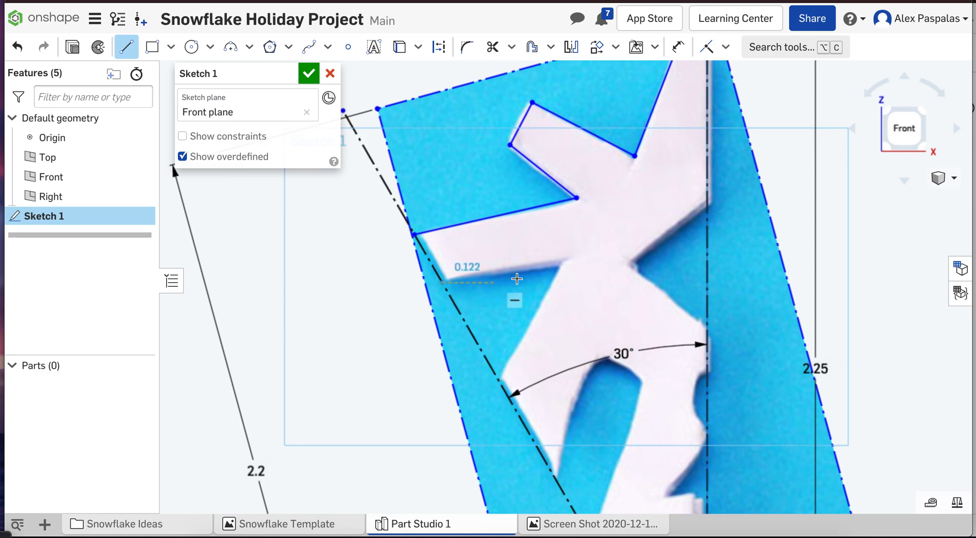
click(560, 264)
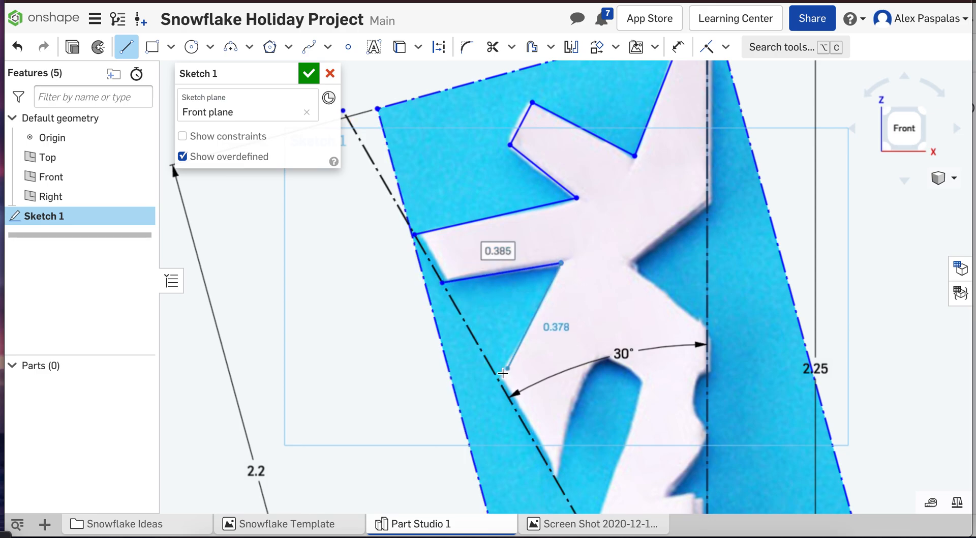
click(499, 377)
key(Escape)
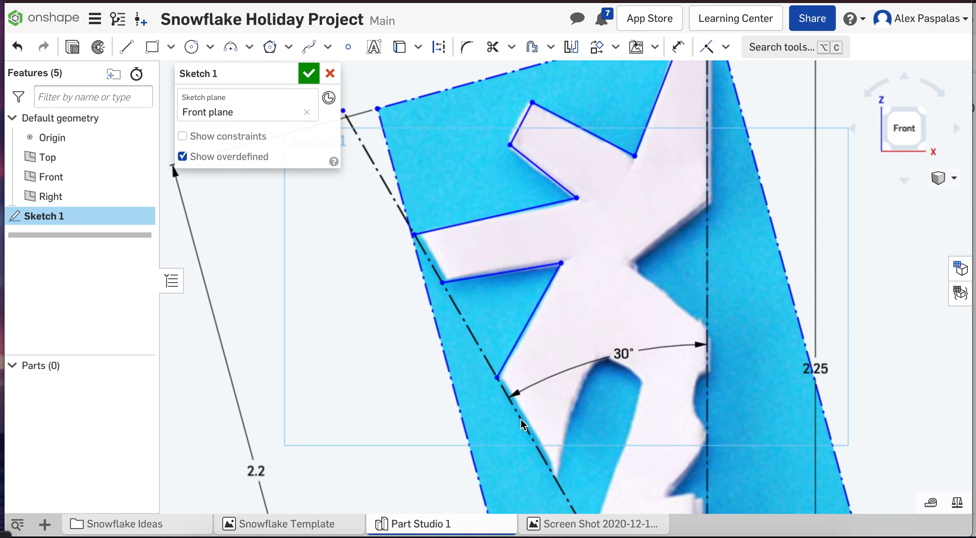
Step: Trace both straight sides of the rounded slot with separate lines from the slanted construction line, the first about 0.33 in long
scroll(519, 417, down, 3)
click(891, 139)
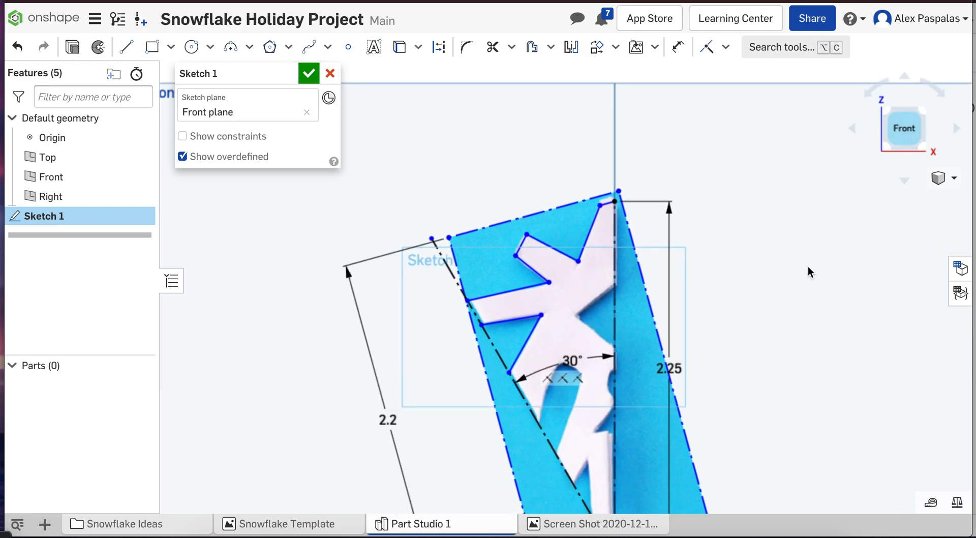
scroll(525, 228, up, 4)
scroll(595, 111, up, 5)
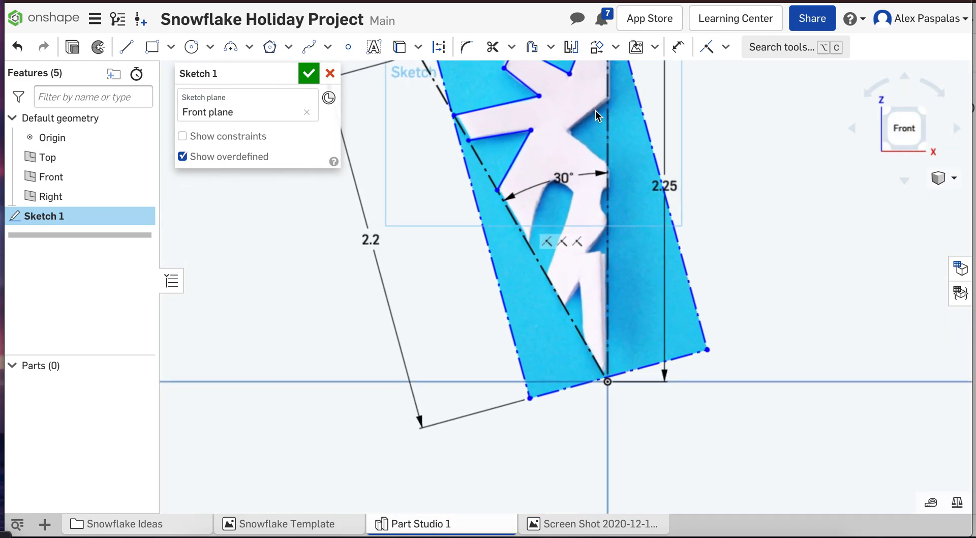
key(l)
click(493, 315)
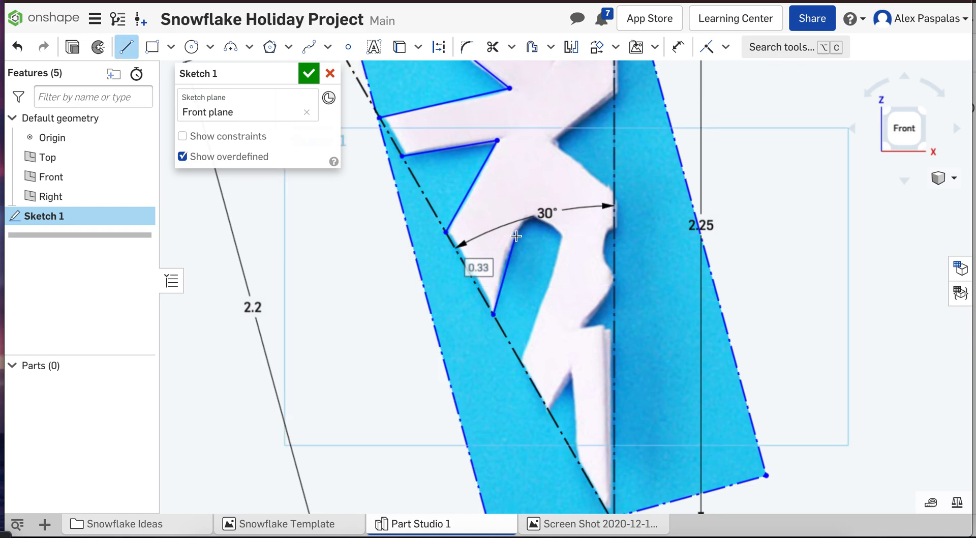
click(517, 236)
click(522, 360)
click(558, 254)
key(Escape)
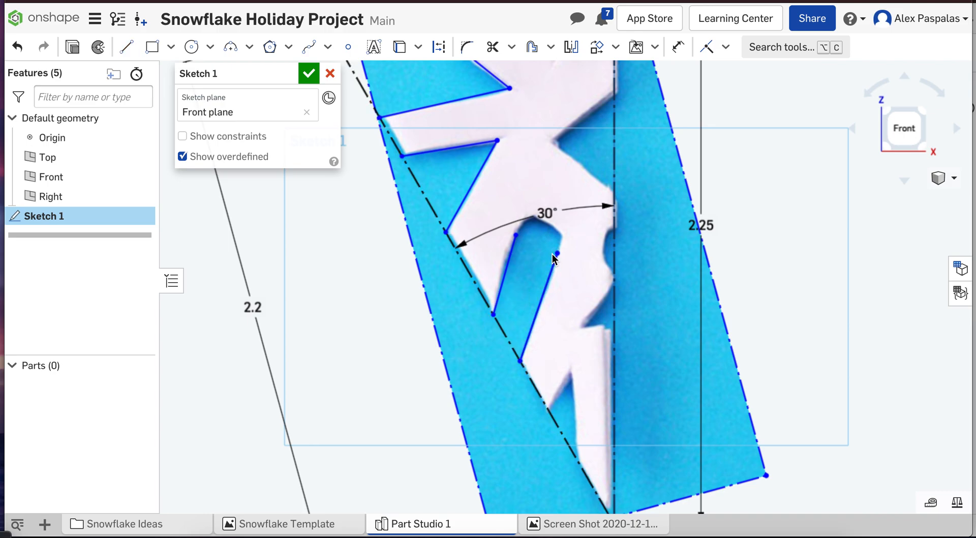
Step: Draw a three-point arc connecting the upper ends of the slot's two side lines
click(230, 47)
click(516, 235)
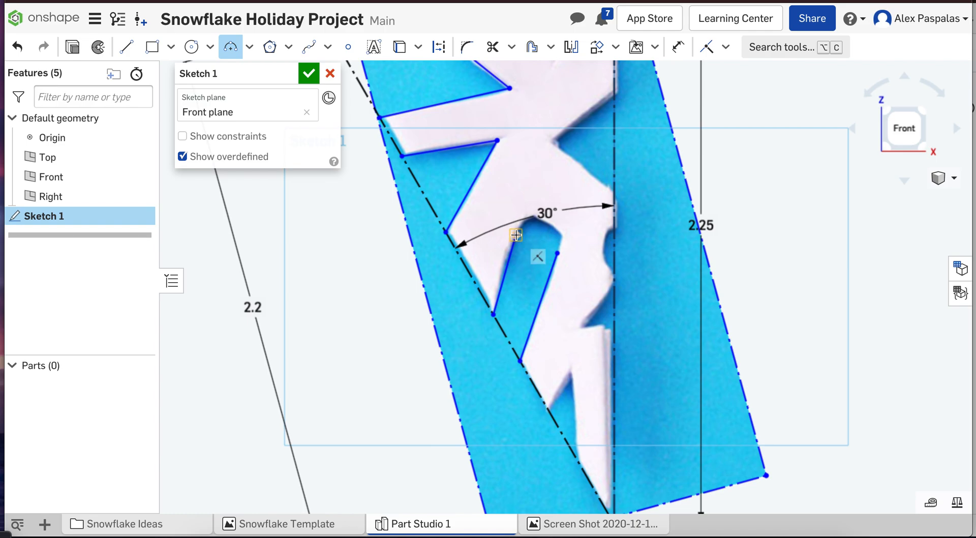
click(559, 228)
key(Escape)
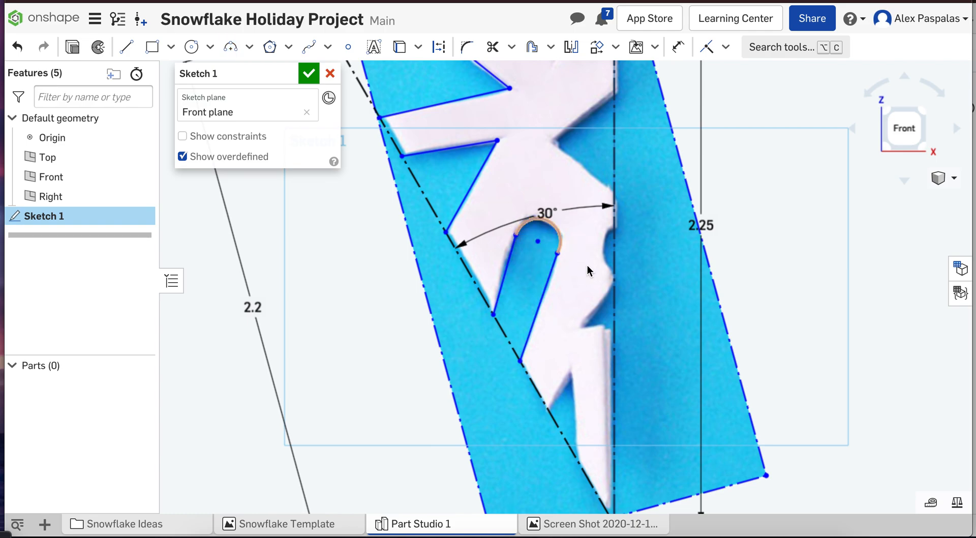
Step: Trace the lowest notch on the slanted construction line with two connected lines, the first about 0.174 in long
click(126, 46)
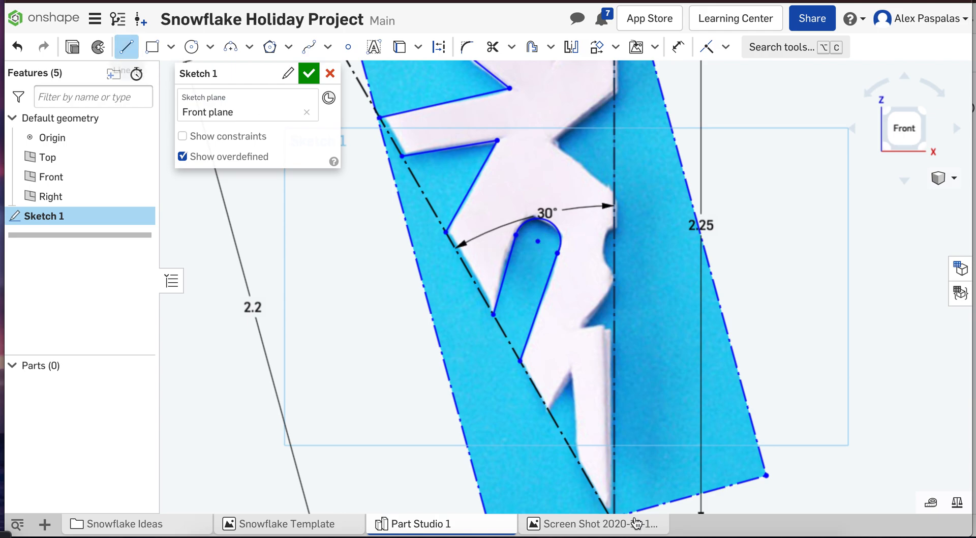
click(520, 361)
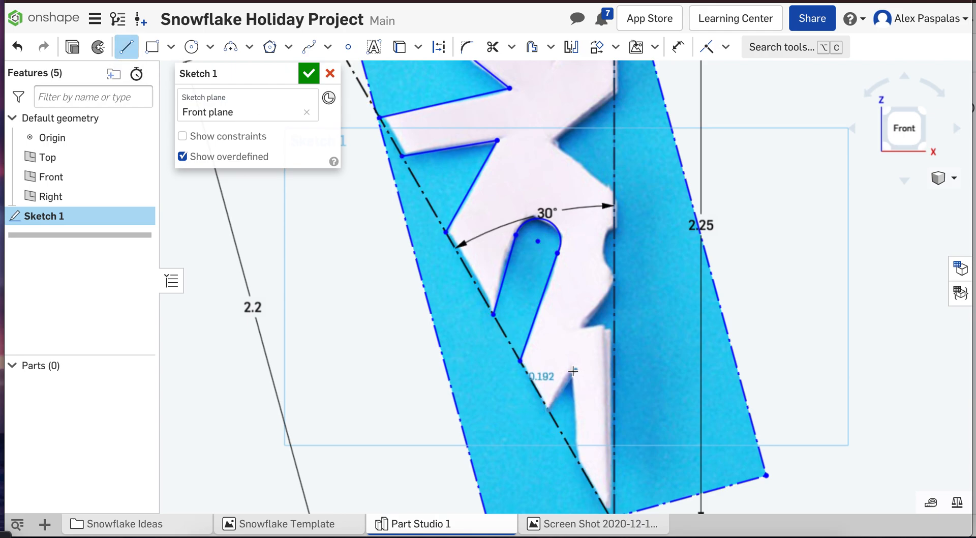
click(571, 372)
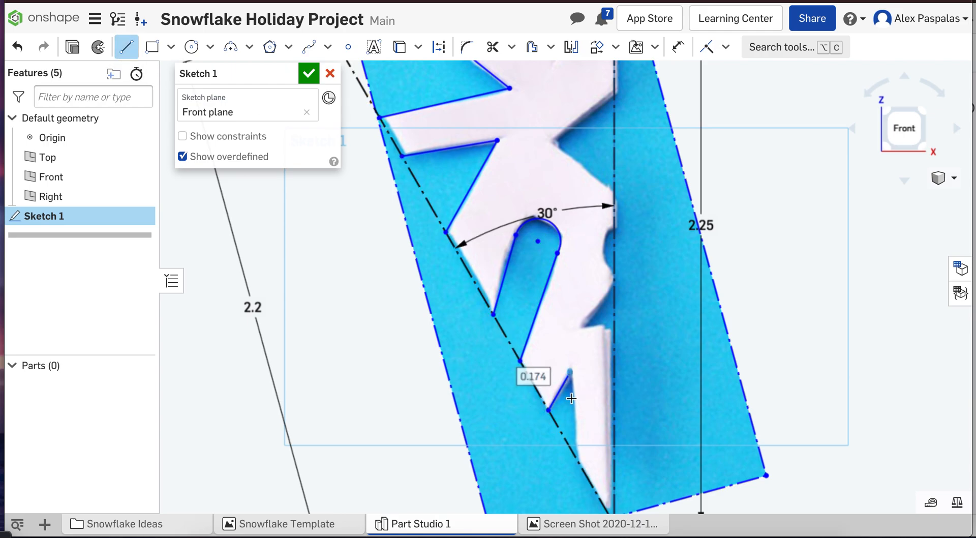
click(576, 459)
key(Escape)
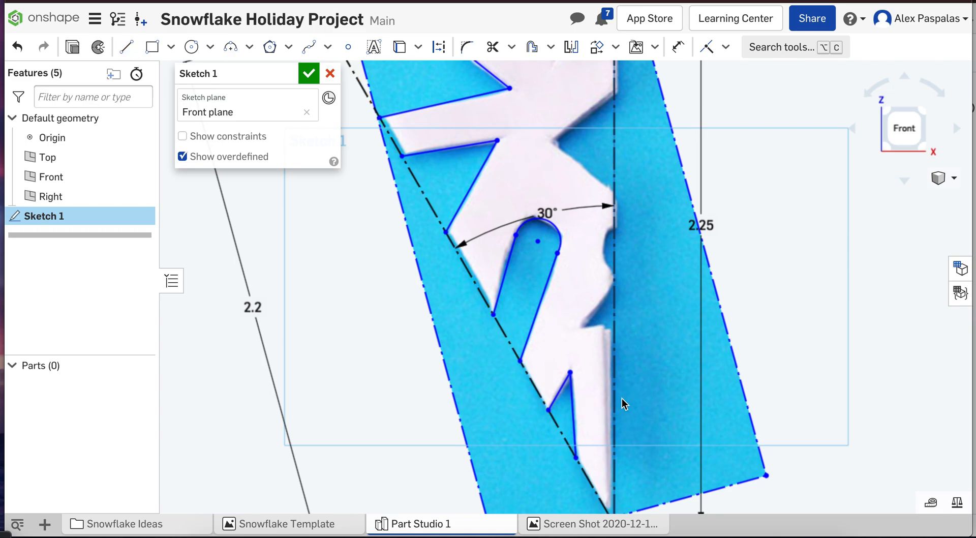
Step: Trace the lower notch on the vertical construction line with two connected lines, the first about 0.123 in long
click(127, 46)
click(612, 325)
scroll(584, 331, up, 3)
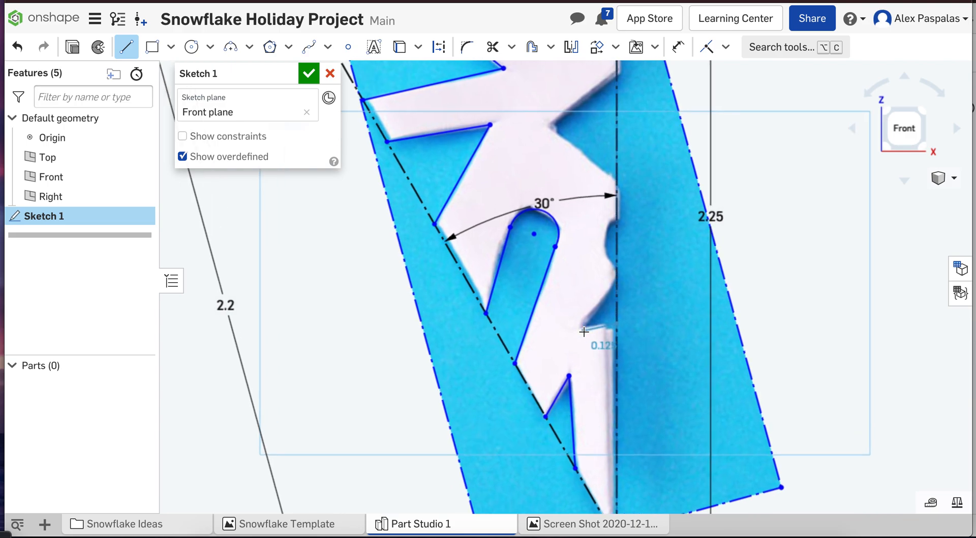
click(584, 328)
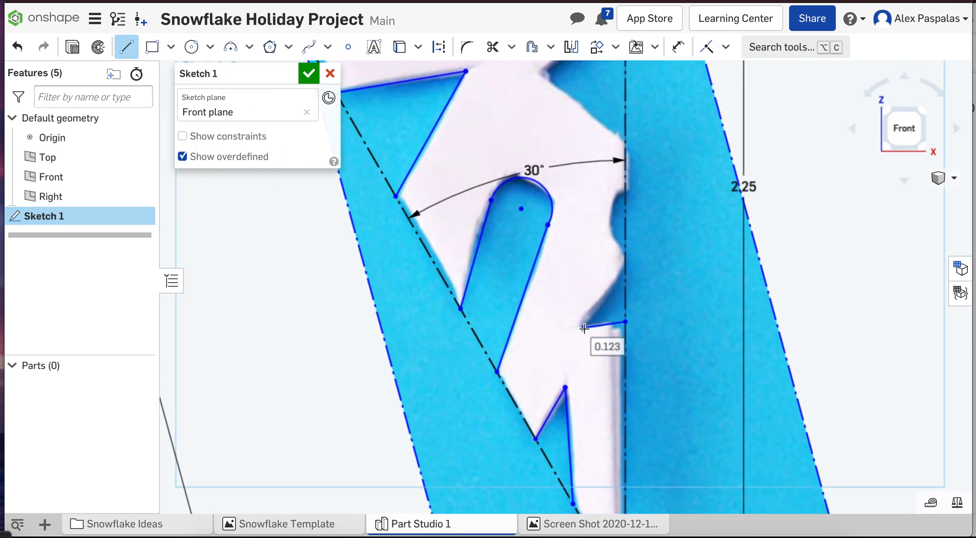
click(625, 264)
key(Escape)
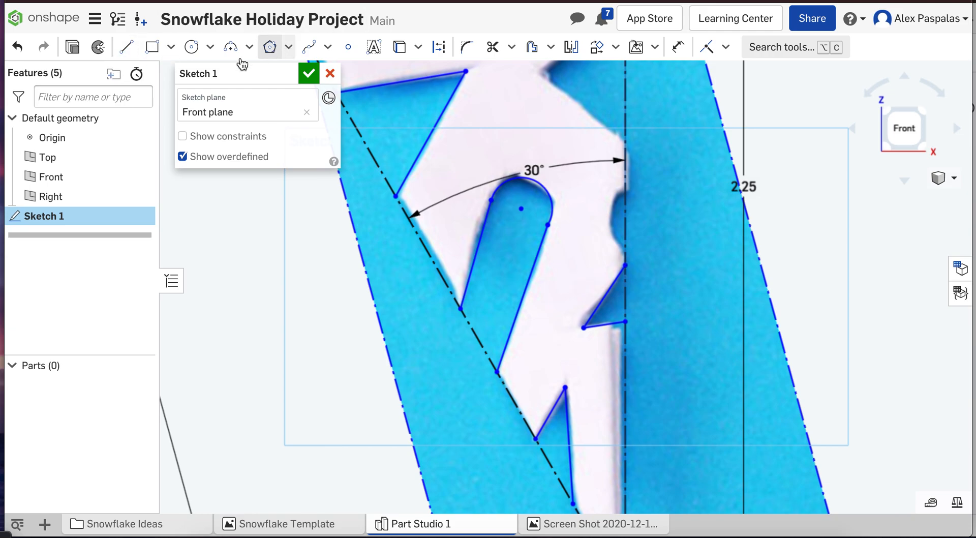
Step: Draw a three-point arc on the vertical construction line to trace the rounded cutout just above the lower notch
click(230, 48)
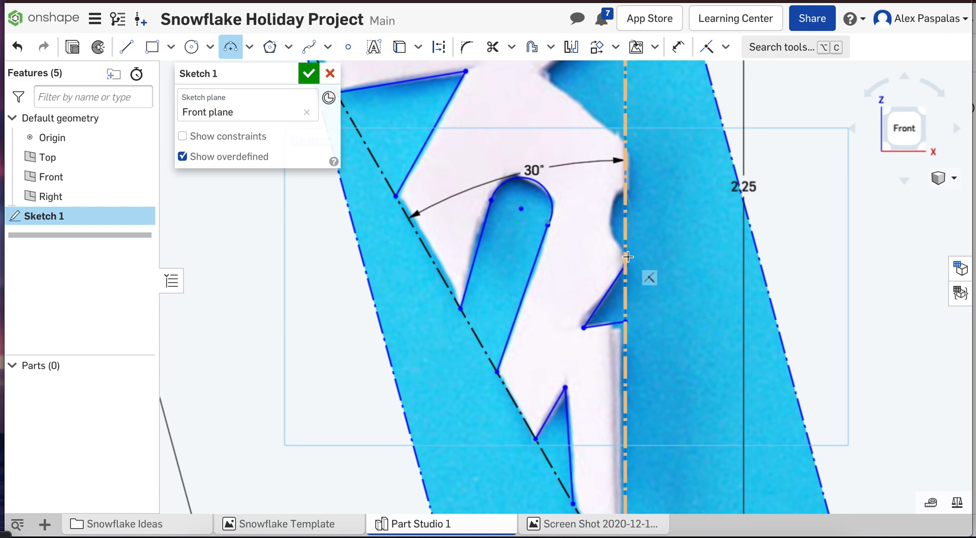
click(606, 225)
scroll(578, 318, down, 5)
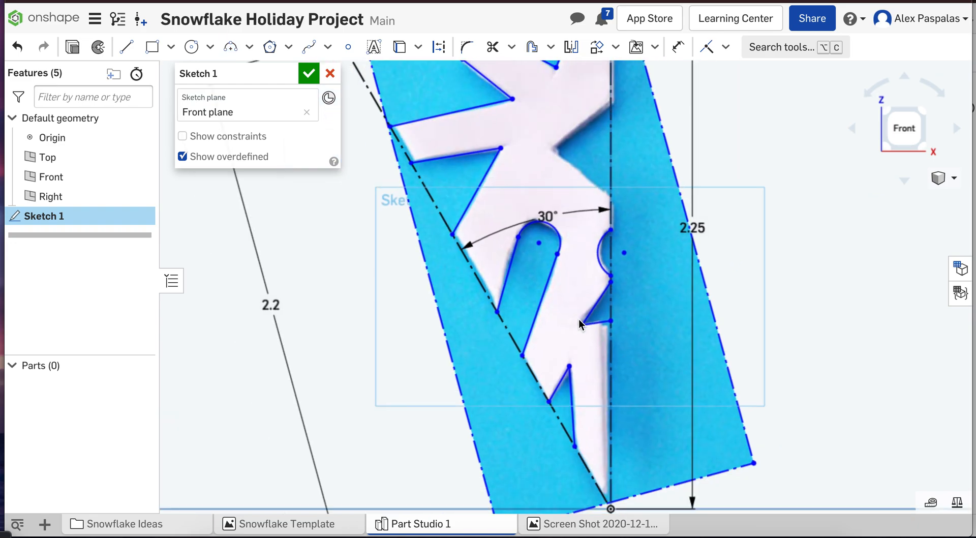
key(Escape)
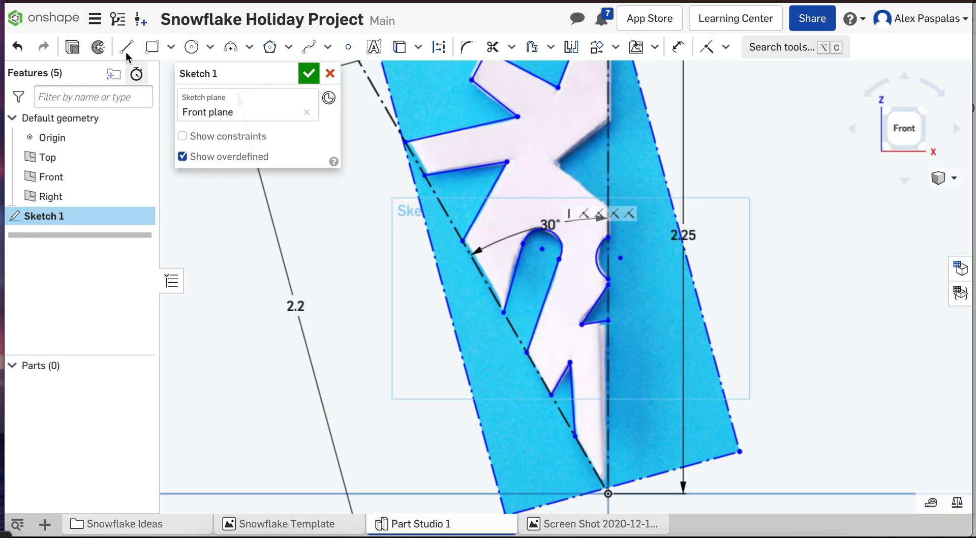
Step: Trace the large V-shaped notch on the vertical construction line with two connected lines, the first about 0.326 in long
click(126, 47)
click(609, 118)
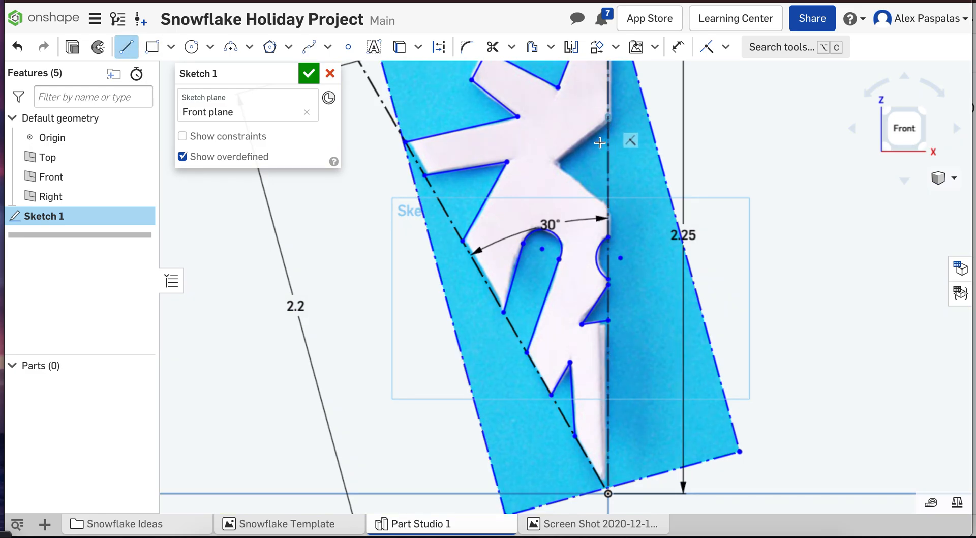
click(553, 161)
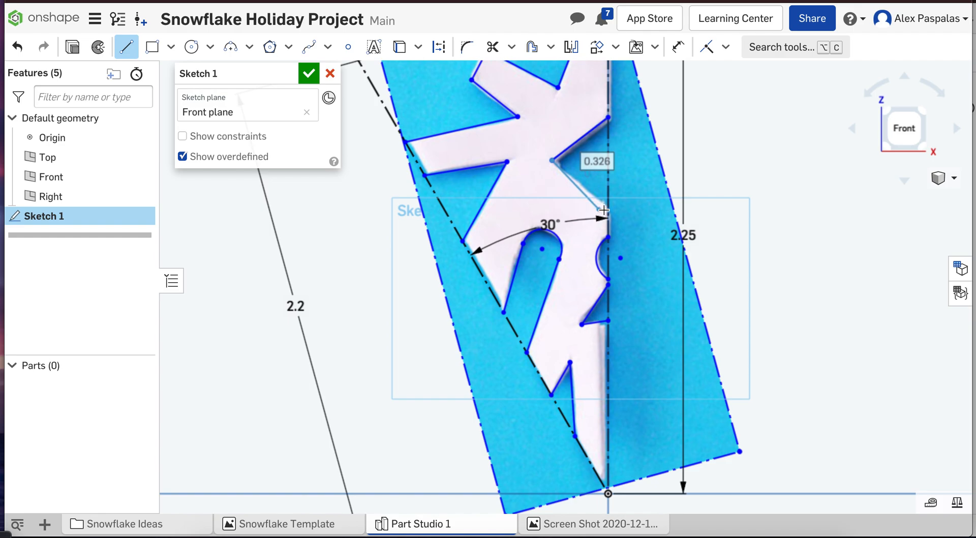
click(610, 207)
key(Escape)
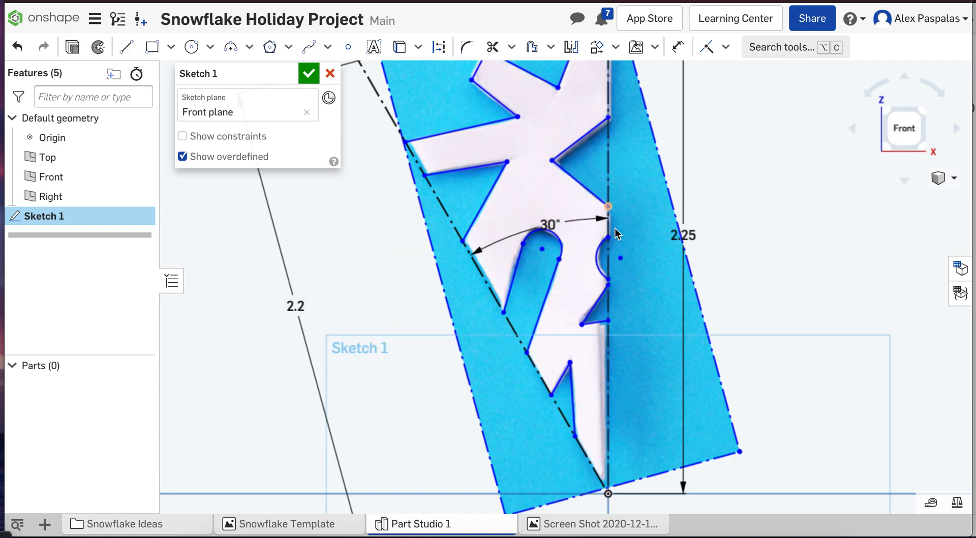
Step: Move the template image clear of the traced outline and shift the 2.25 dimension closer to the vertical line
scroll(615, 228, down, 3)
scroll(619, 129, up, 5)
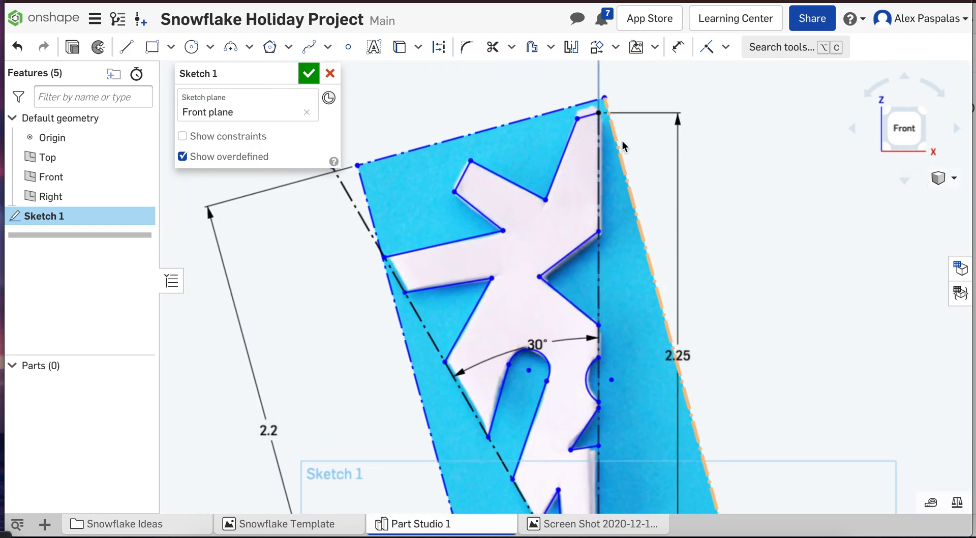
scroll(622, 140, down, 3)
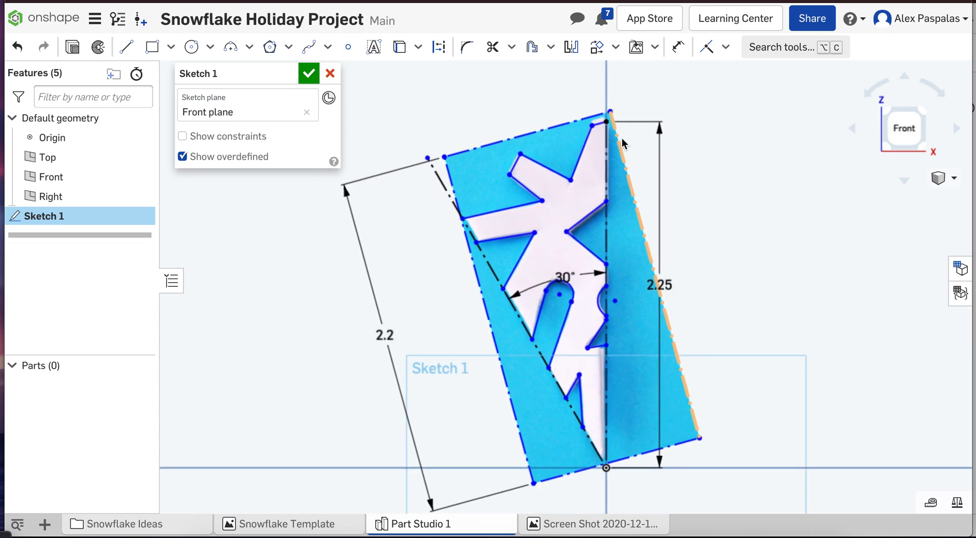
mouse_move(638, 397)
mouse_down()
mouse_move(706, 364)
mouse_move(770, 355)
mouse_move(861, 366)
mouse_up()
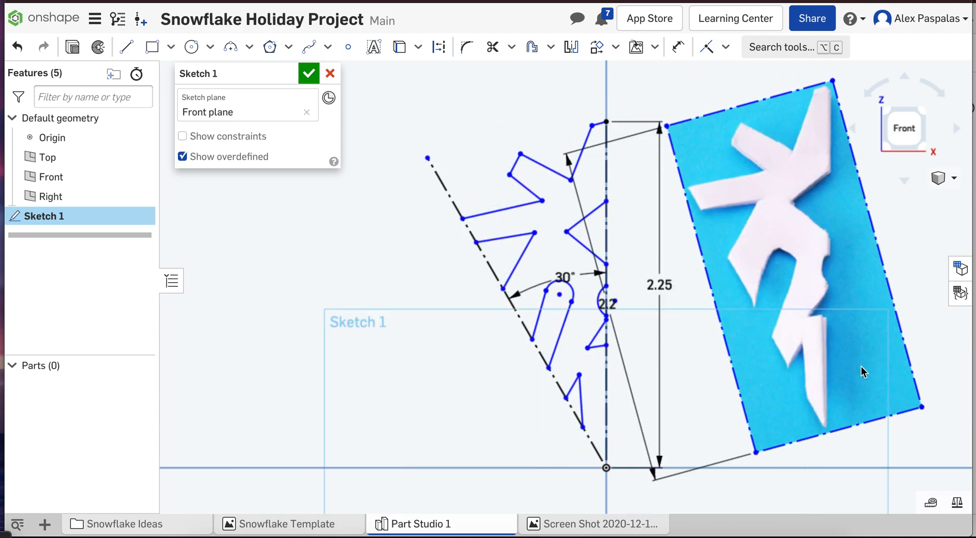
drag(802, 272, 893, 322)
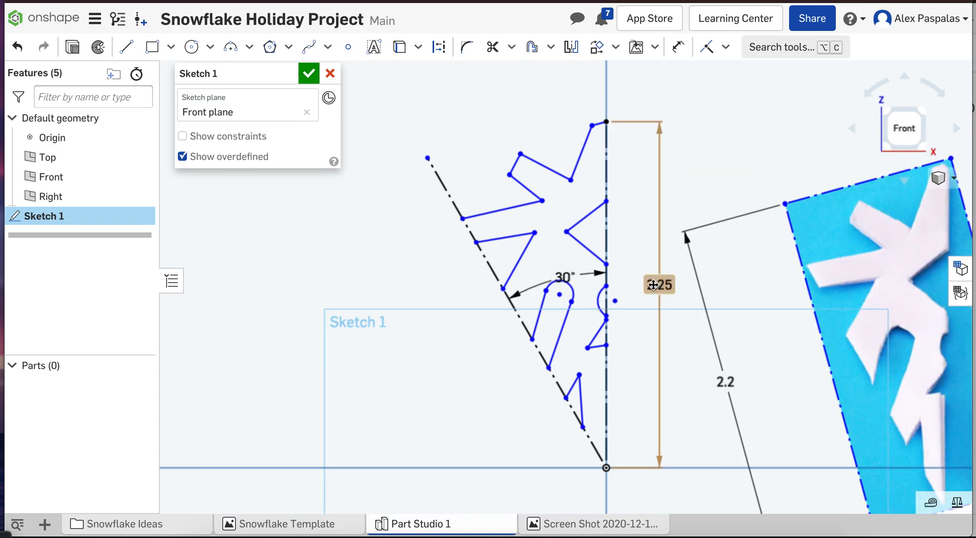
drag(650, 294, 645, 296)
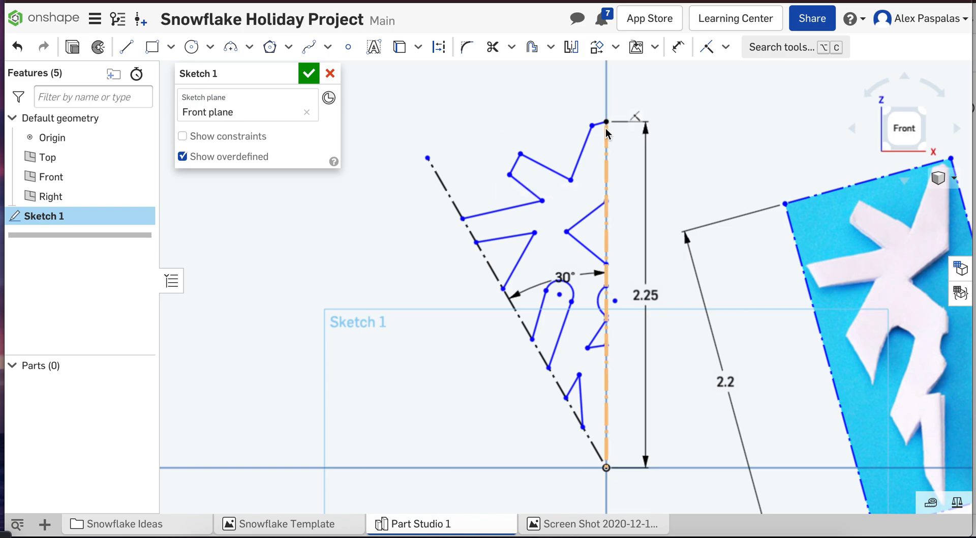
Step: Convert both lines of the 30-degree wedge from construction to regular geometry and check that the snowflake region is closed
key(n)
click(606, 190)
click(457, 213)
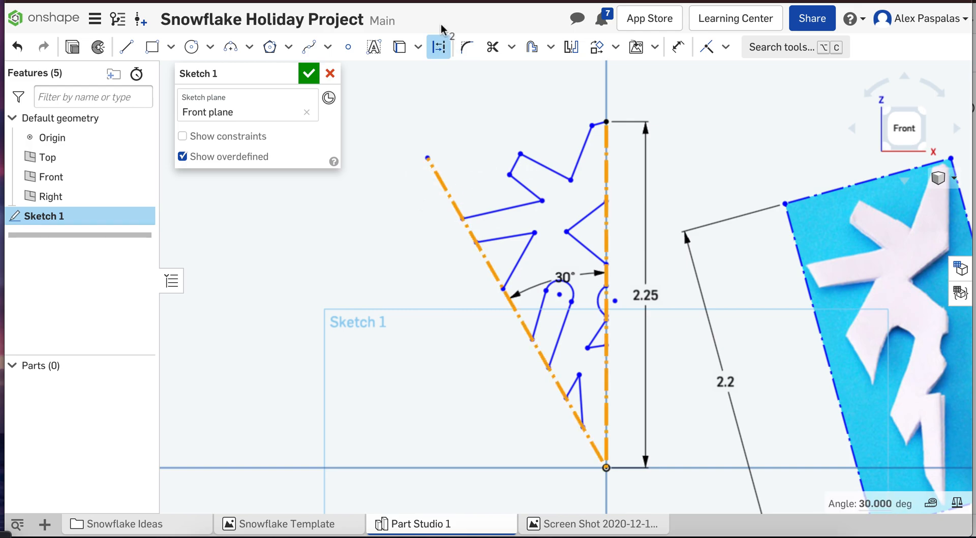
click(434, 49)
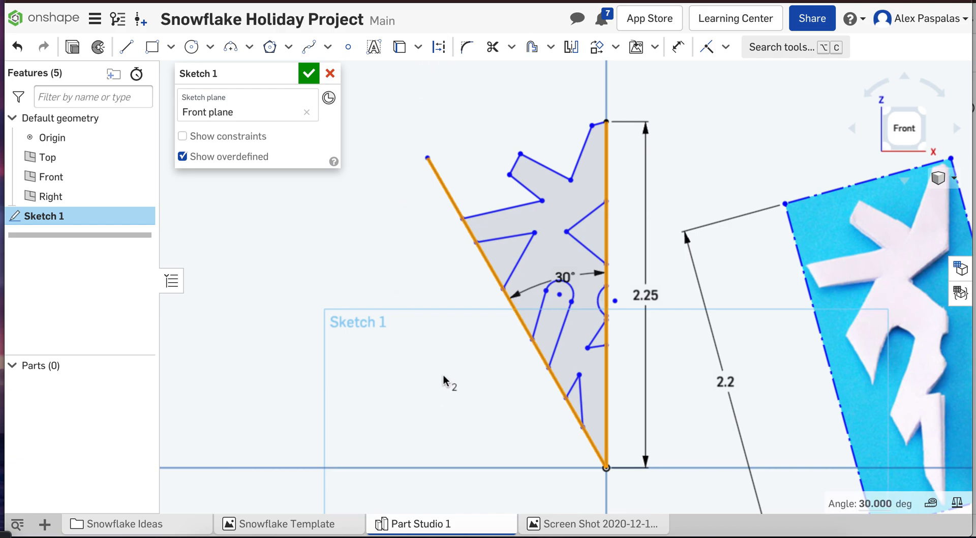
click(464, 436)
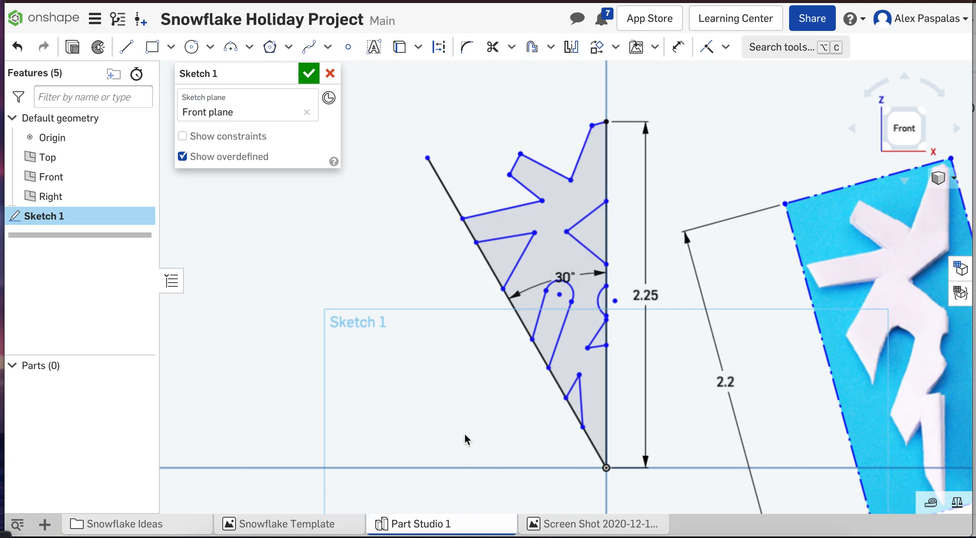
click(588, 375)
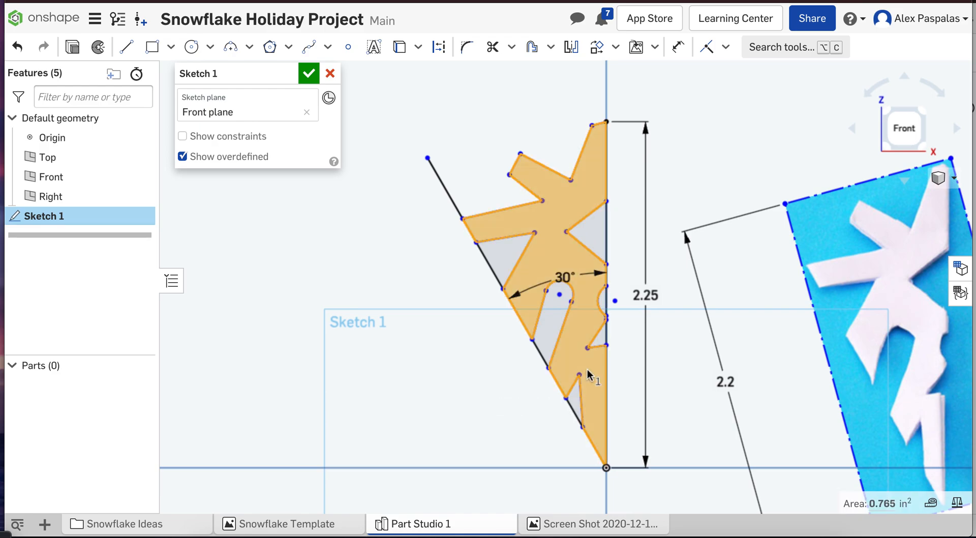
click(779, 127)
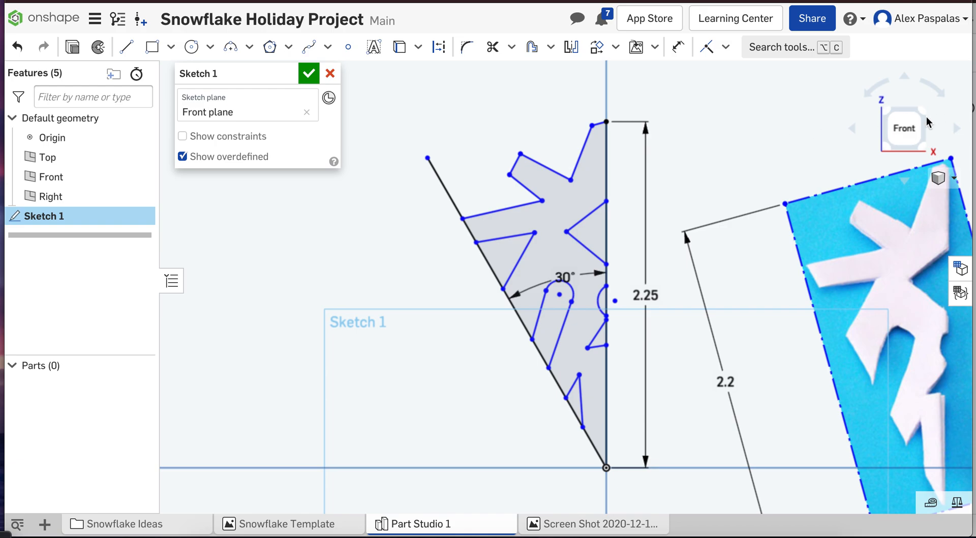
Step: Delete the template image with its bounding rectangle and 2.2 dimension, keeping only the traced wedge
click(905, 127)
drag(716, 223, 831, 326)
drag(729, 180, 941, 464)
key(Delete)
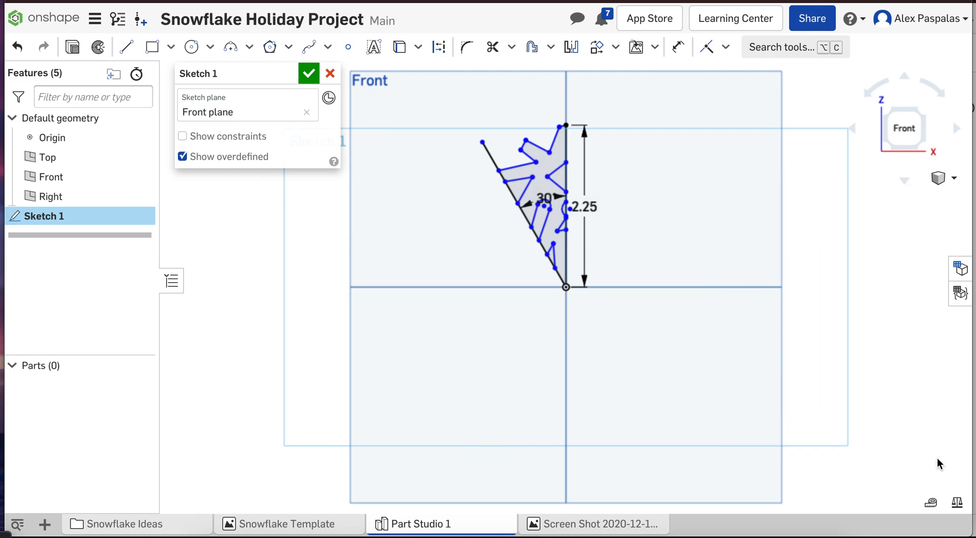
scroll(504, 92, up, 5)
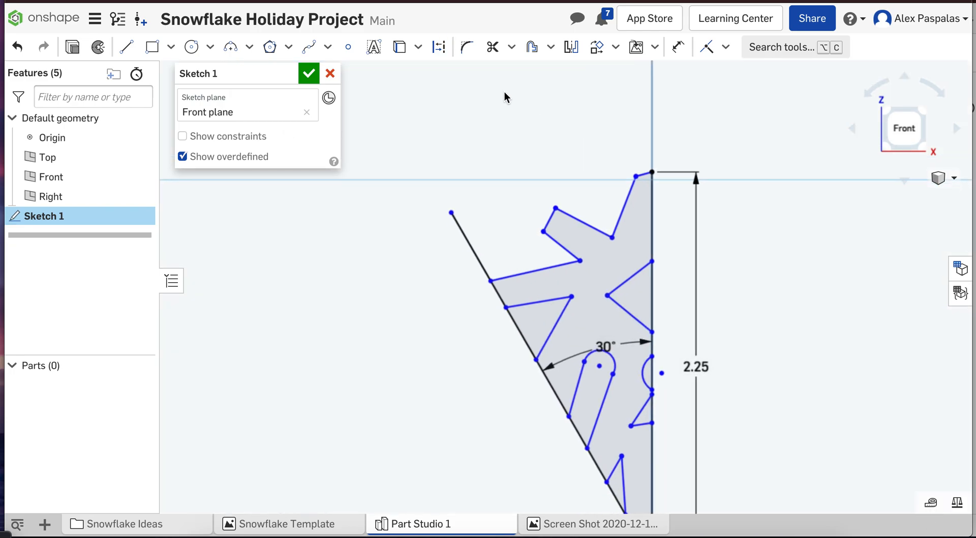
scroll(816, 206, up, 1)
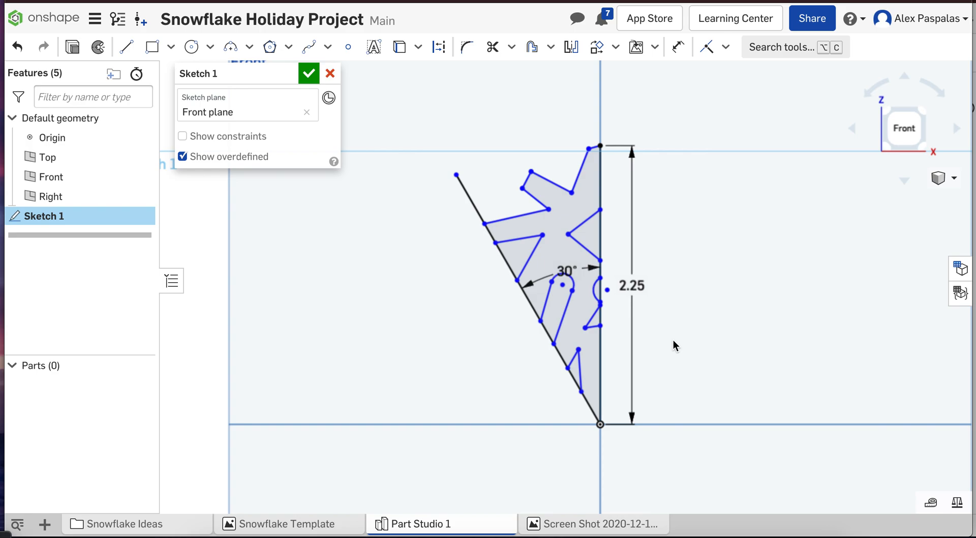
Step: Extrude the snowflake region of the sketch as a new solid with a blind depth of 0.125 in
click(575, 328)
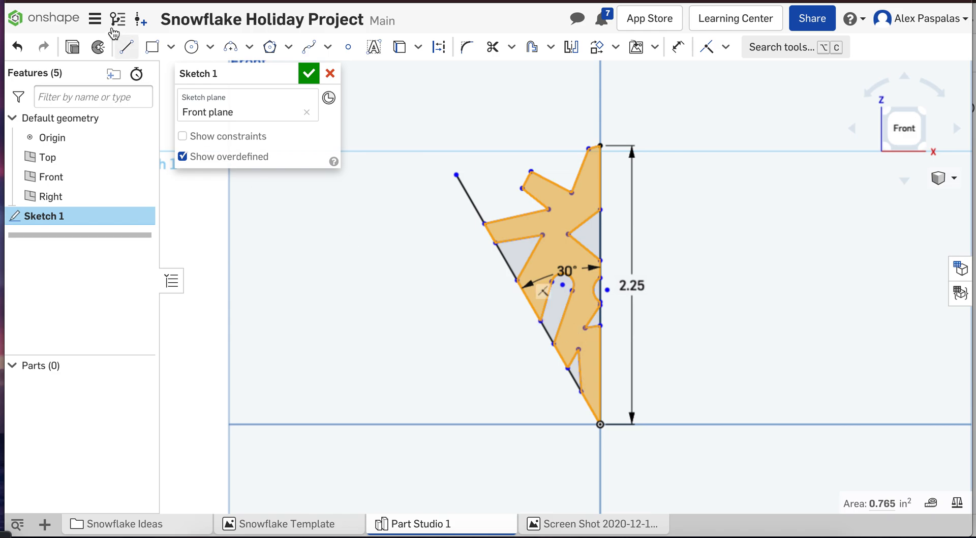
click(72, 47)
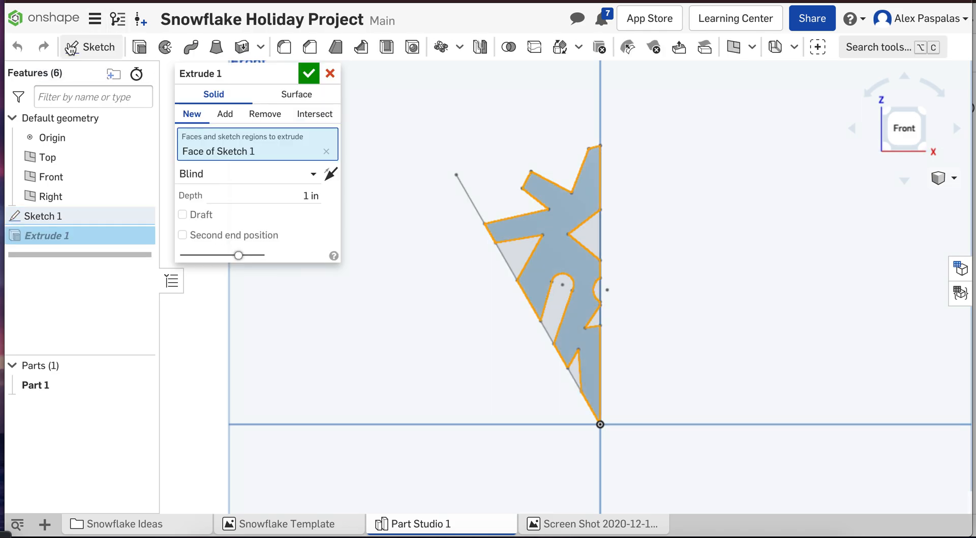
click(305, 195)
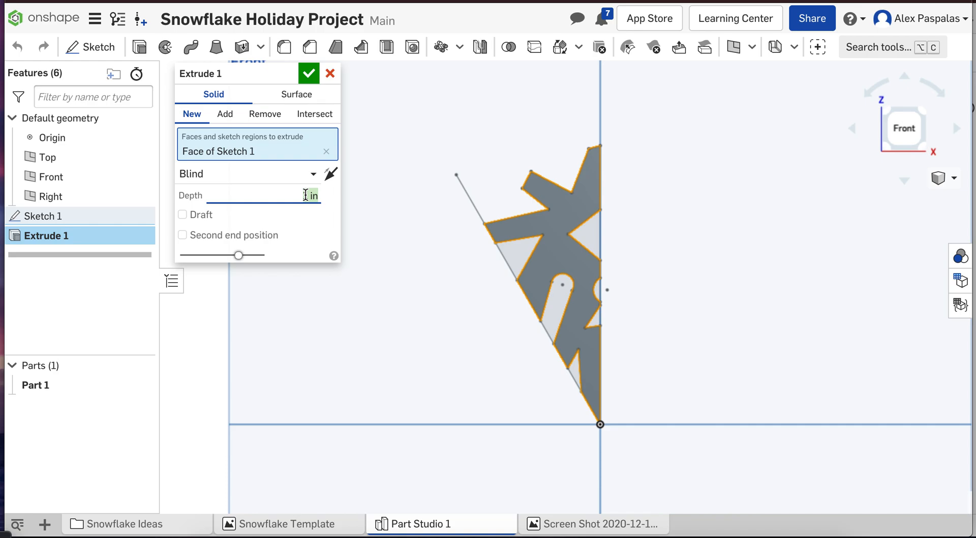
text(0.125)
click(306, 74)
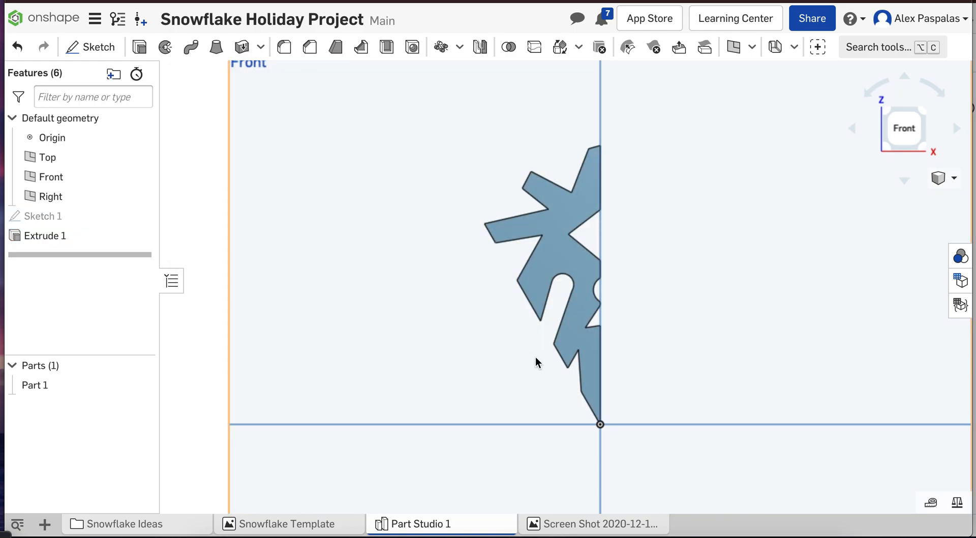
key(shift+7)
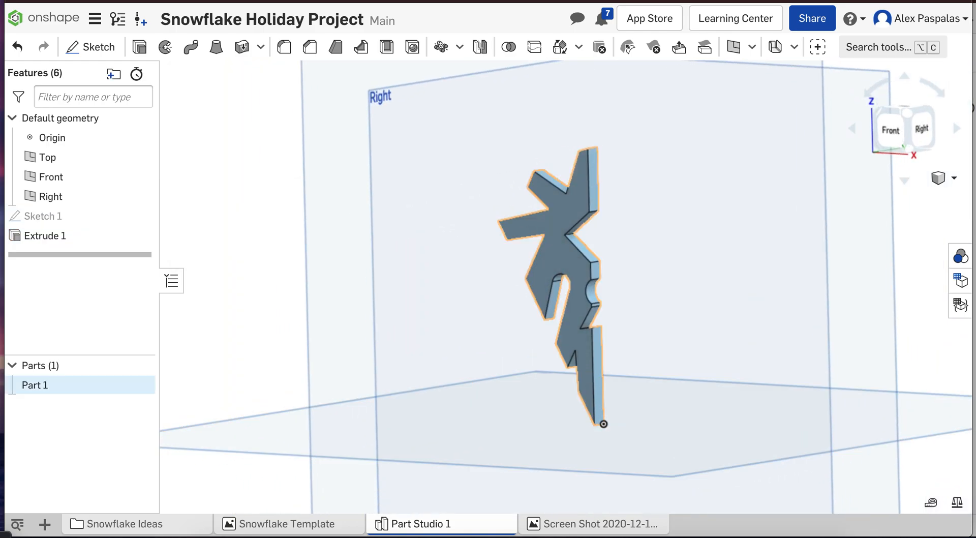
right_drag(721, 273, 739, 271)
click(902, 117)
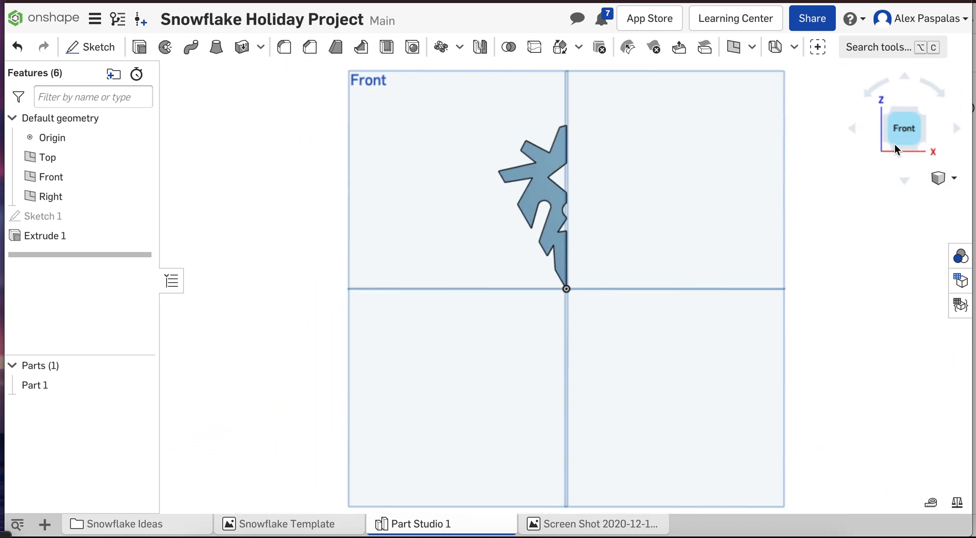
scroll(562, 80, up, 3)
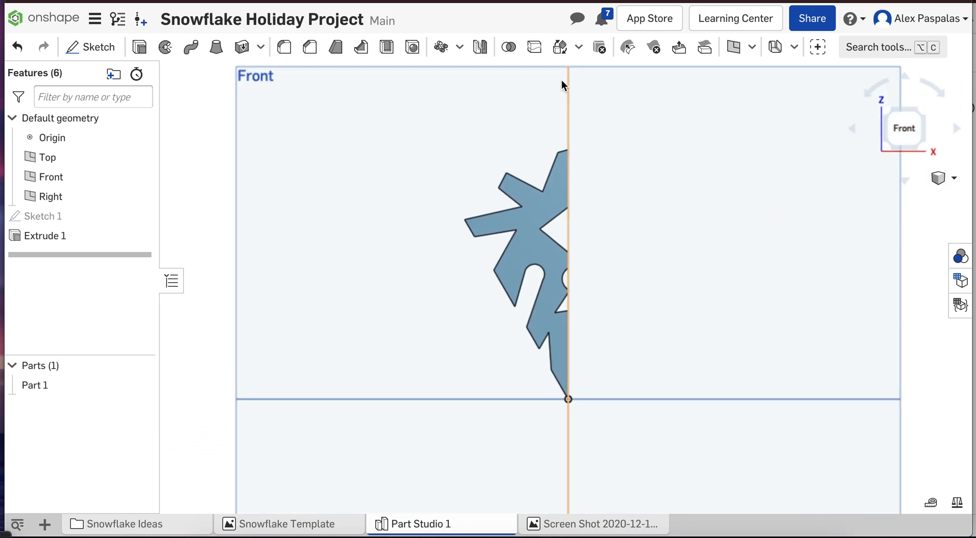
click(440, 48)
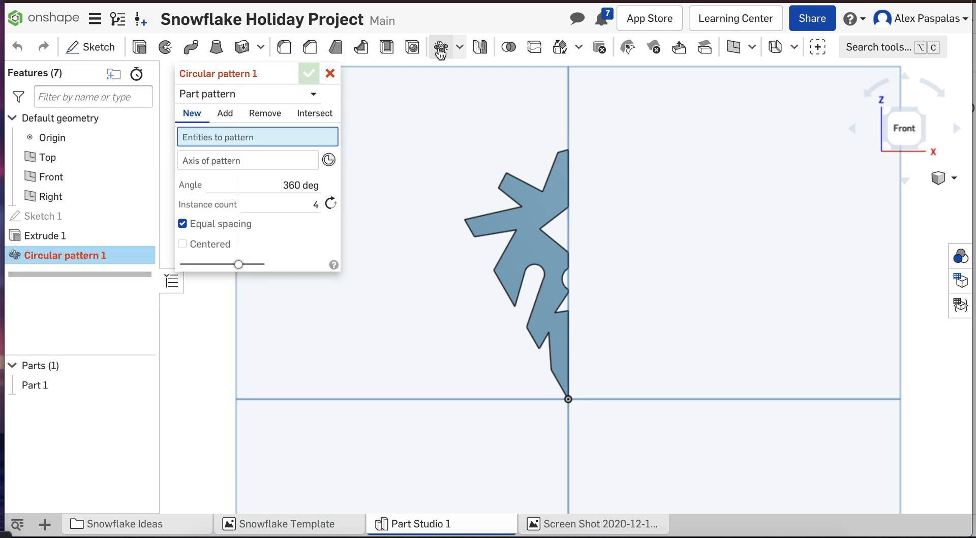
click(87, 384)
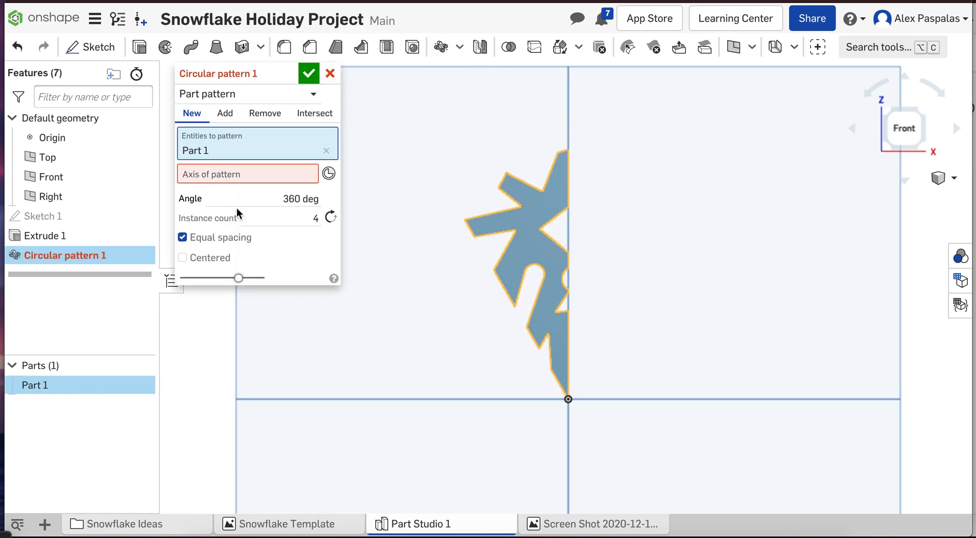
click(266, 173)
right_drag(767, 400, 569, 387)
click(557, 379)
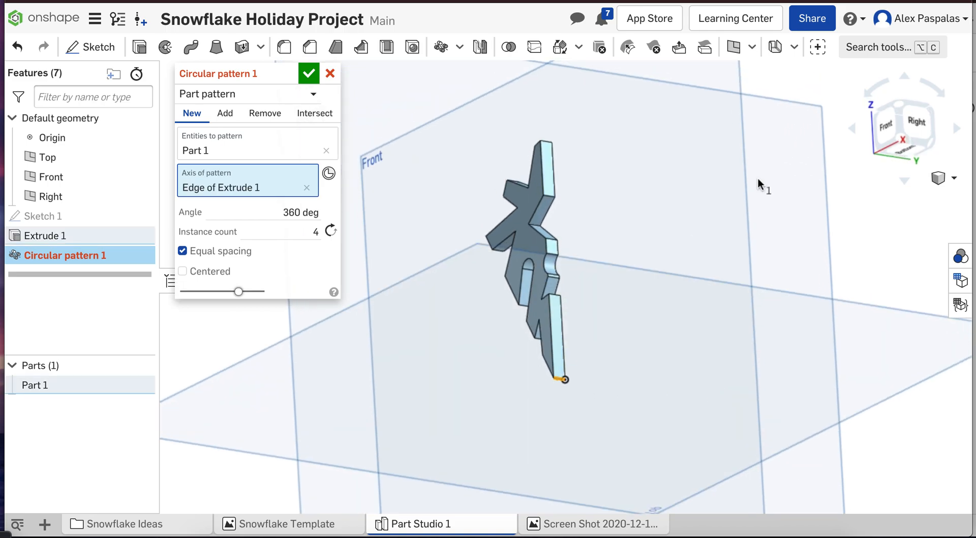
click(885, 125)
click(315, 231)
text(12)
key(Return)
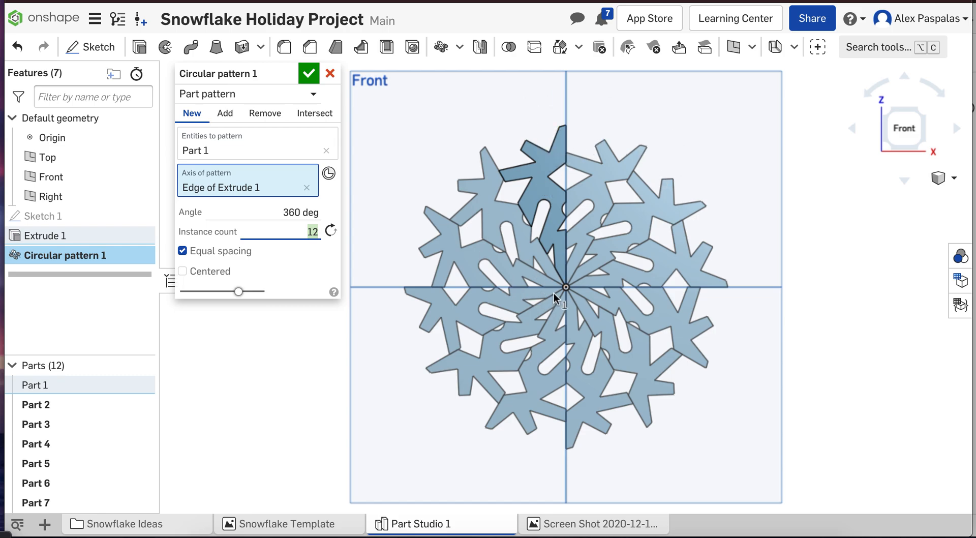
click(330, 73)
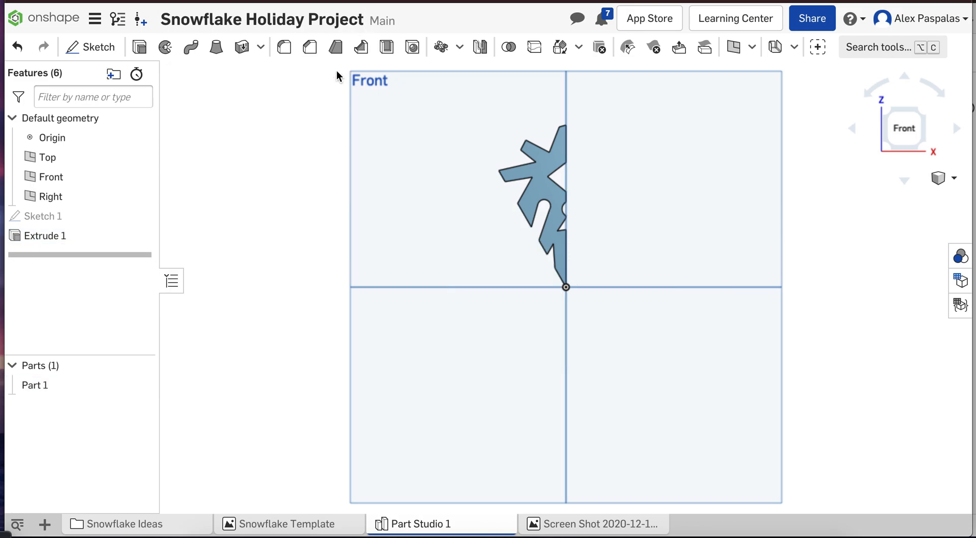
Step: Mirror the extruded wedge across its flat vertical side face, adding the mirrored half to the original part
scroll(661, 157, up, 2)
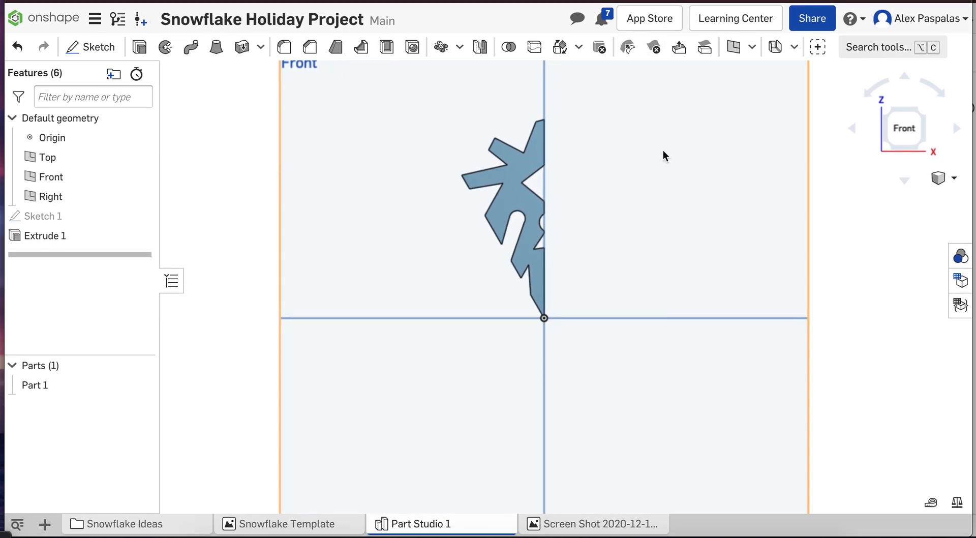
click(480, 49)
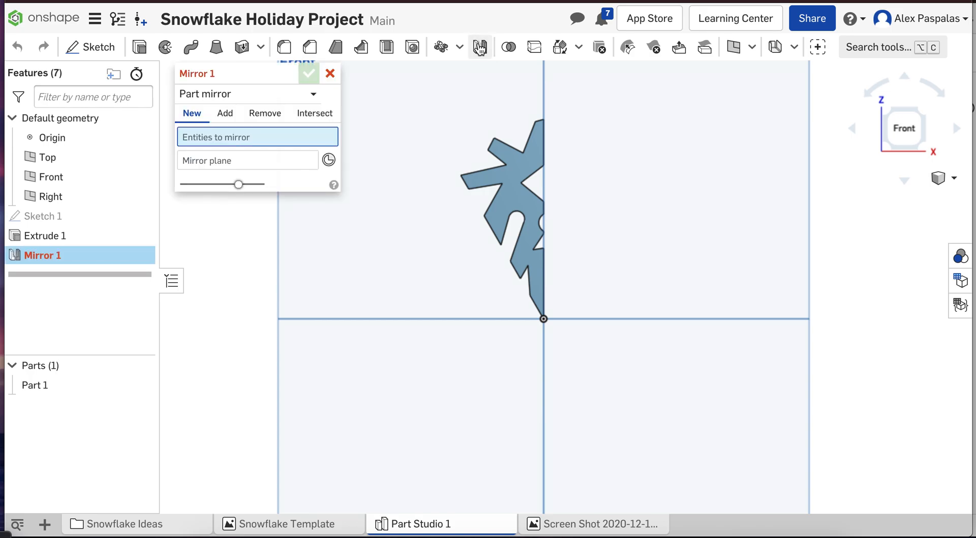
click(38, 386)
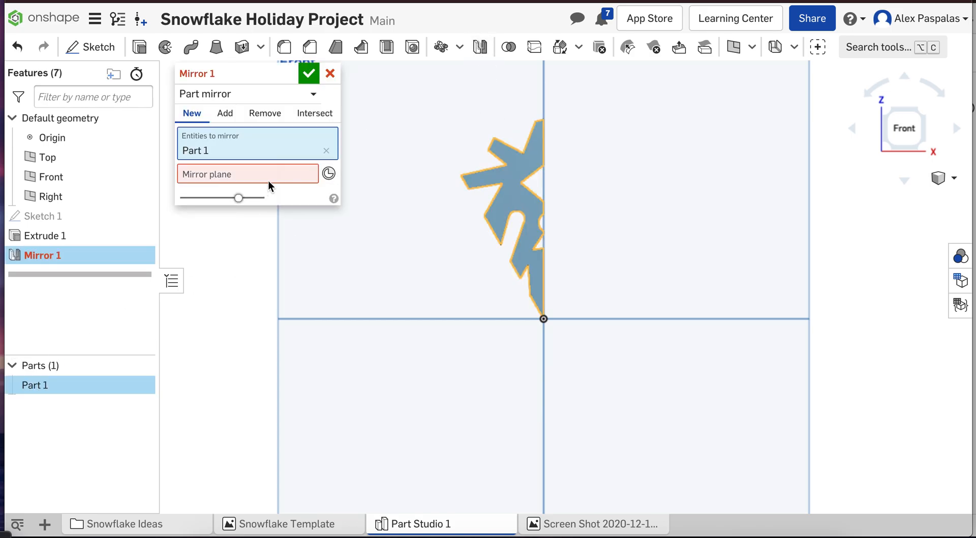
click(268, 175)
right_drag(732, 209, 696, 217)
right_drag(565, 146, 527, 147)
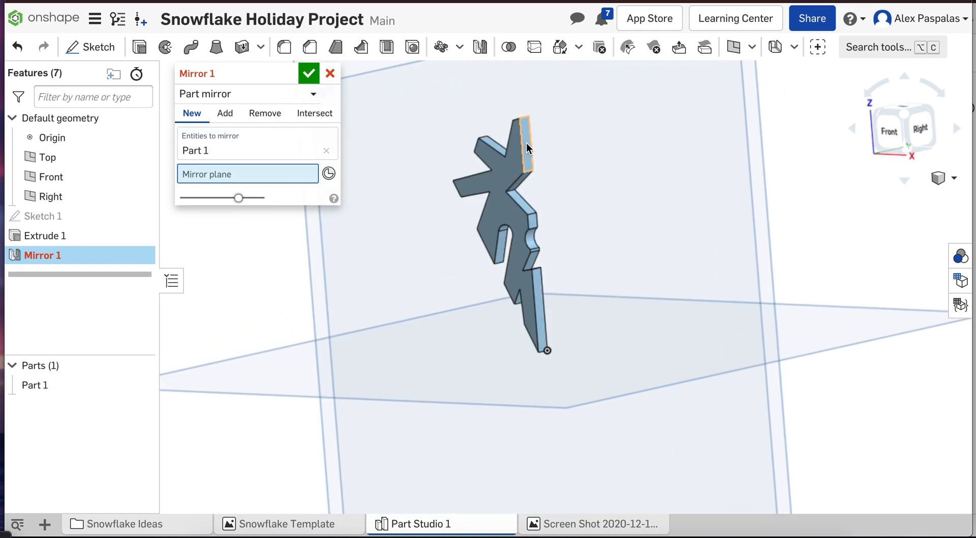
click(526, 143)
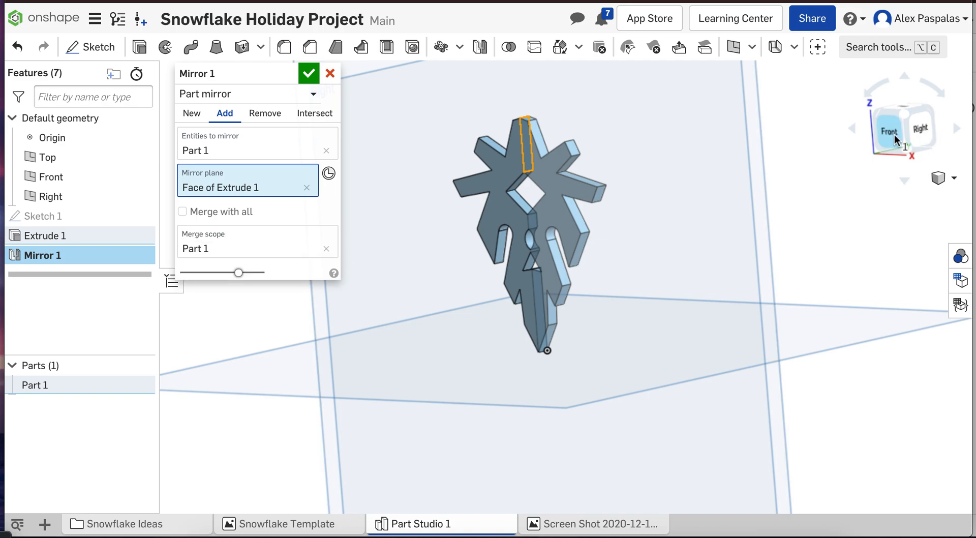
click(895, 135)
scroll(648, 84, up, 5)
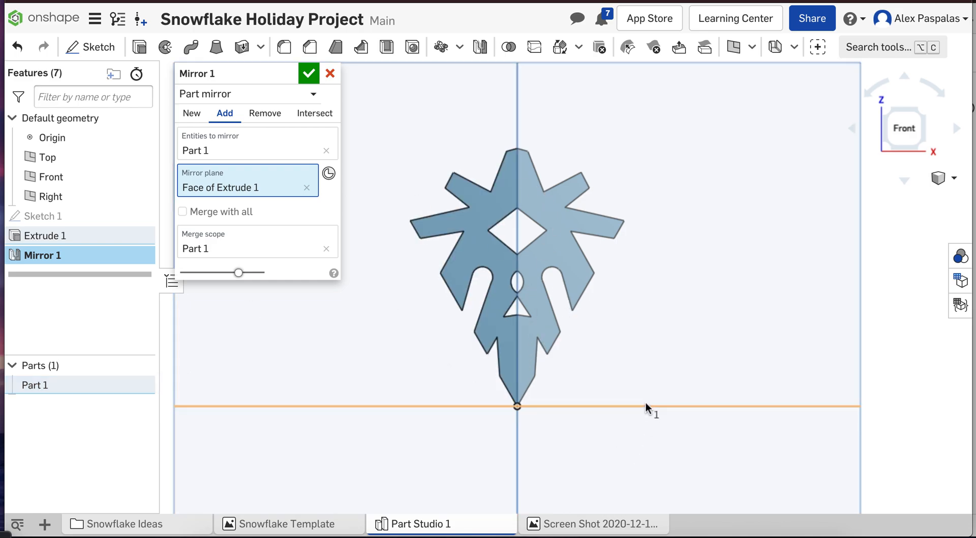
click(308, 74)
Step: Set up a circular pattern of the mirrored snowflake arm as new parts, using the short thickness edge at the origin as axis
scroll(590, 410, down, 3)
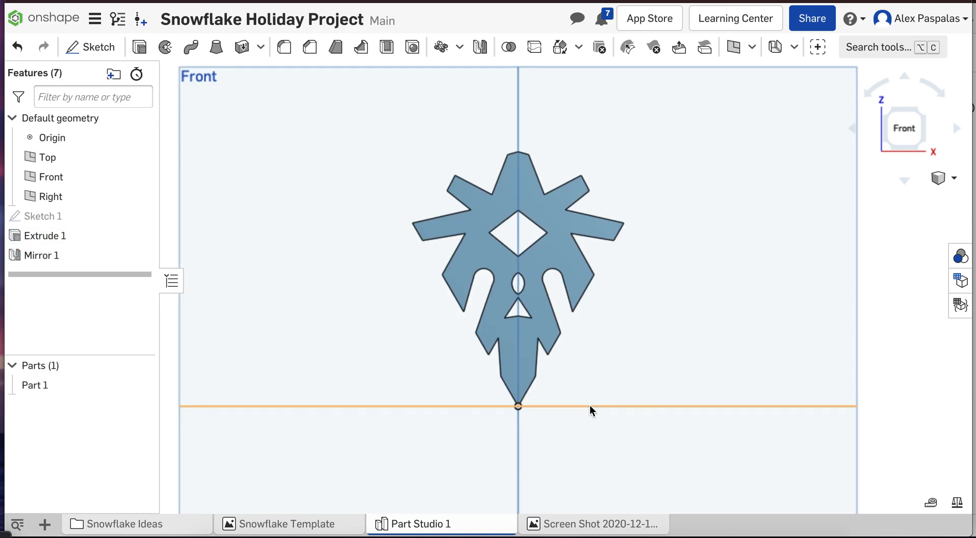
click(910, 138)
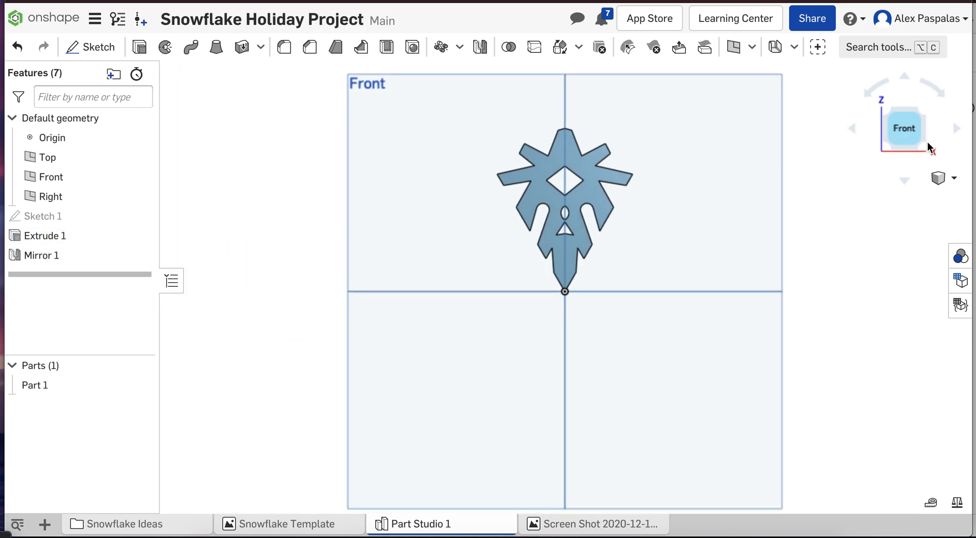
click(440, 47)
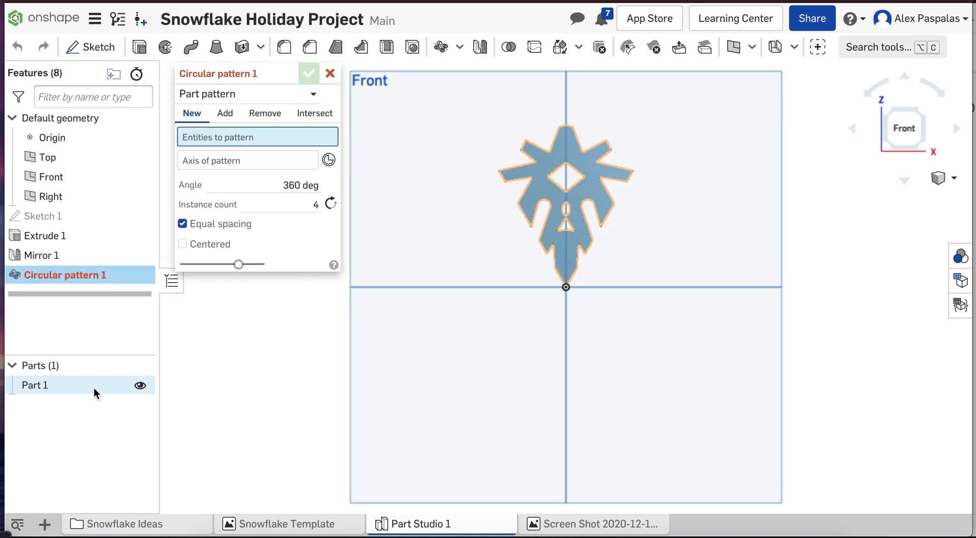
click(35, 386)
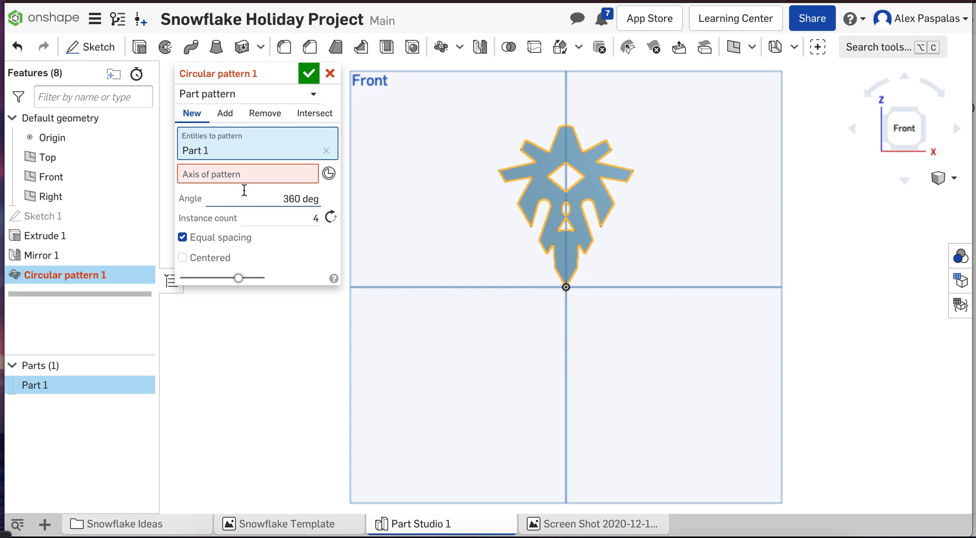
click(249, 174)
right_drag(706, 161, 615, 267)
scroll(615, 267, up, 5)
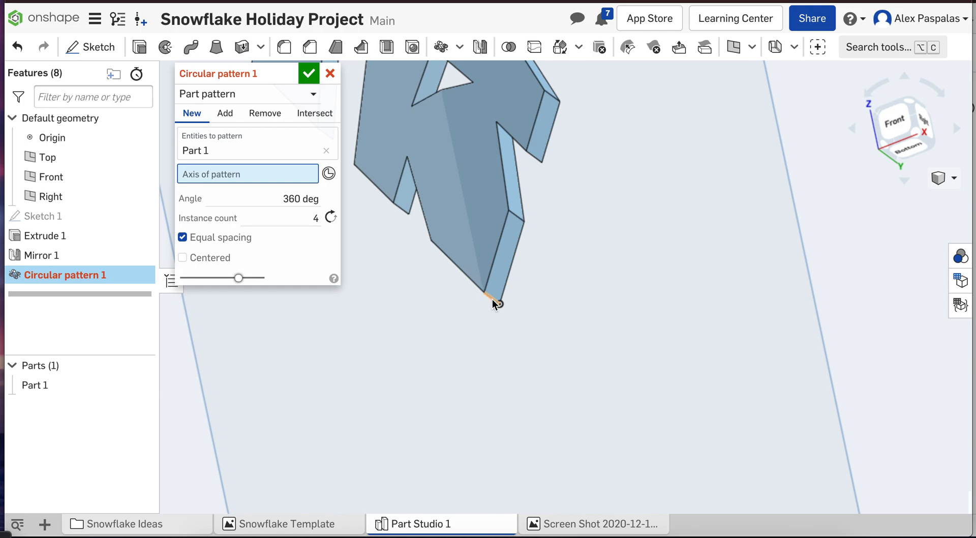
click(491, 297)
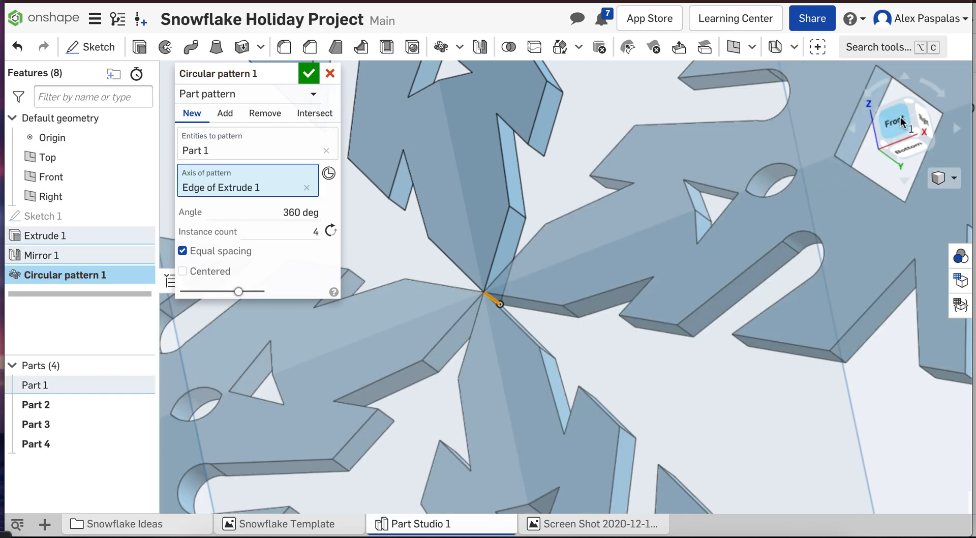
click(897, 123)
Step: Set the circular pattern to 6 equally spaced instances and accept it
click(315, 231)
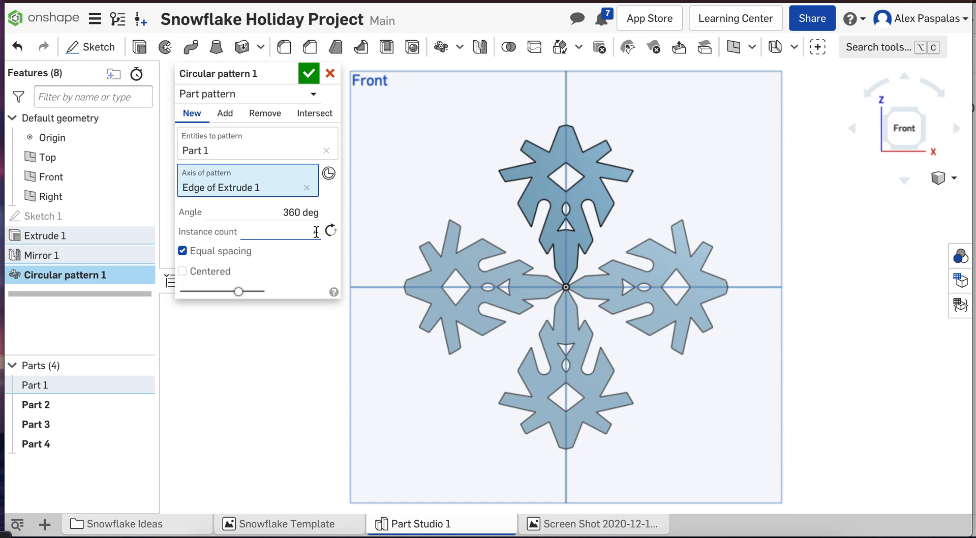
text(6)
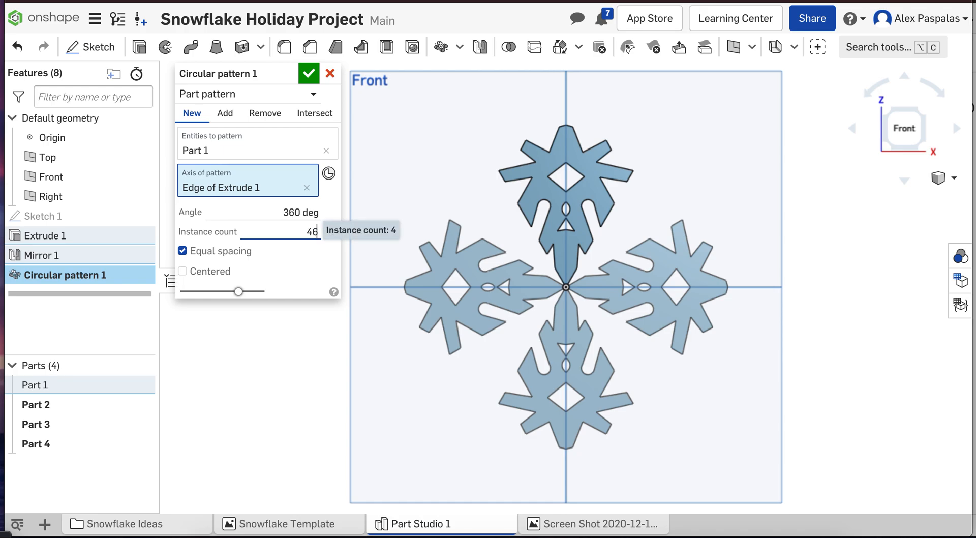
key(Return)
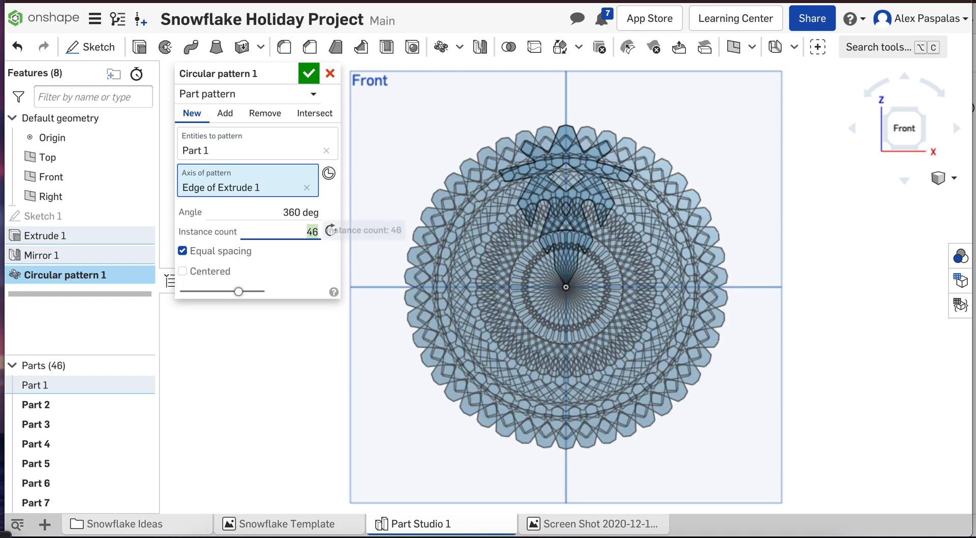
key(BackSpace)
text(6)
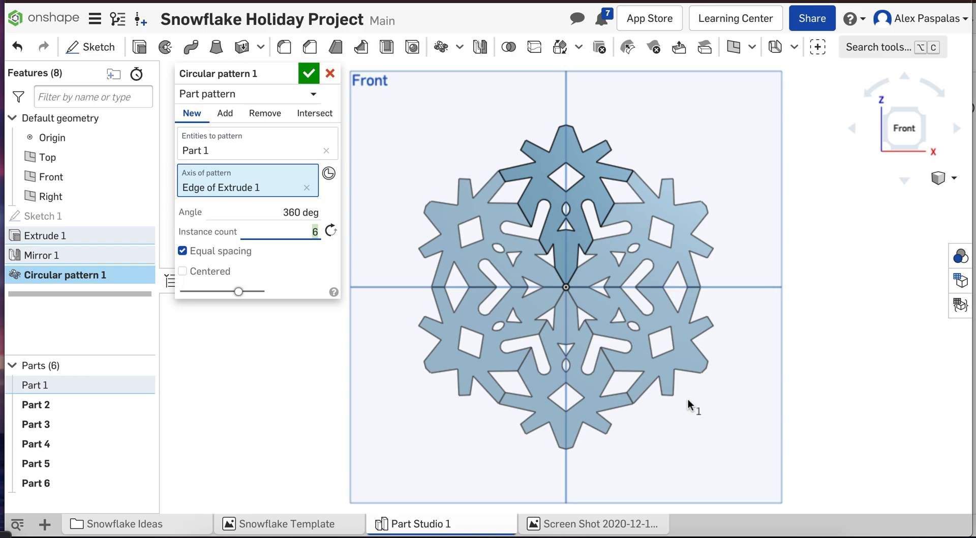
click(308, 73)
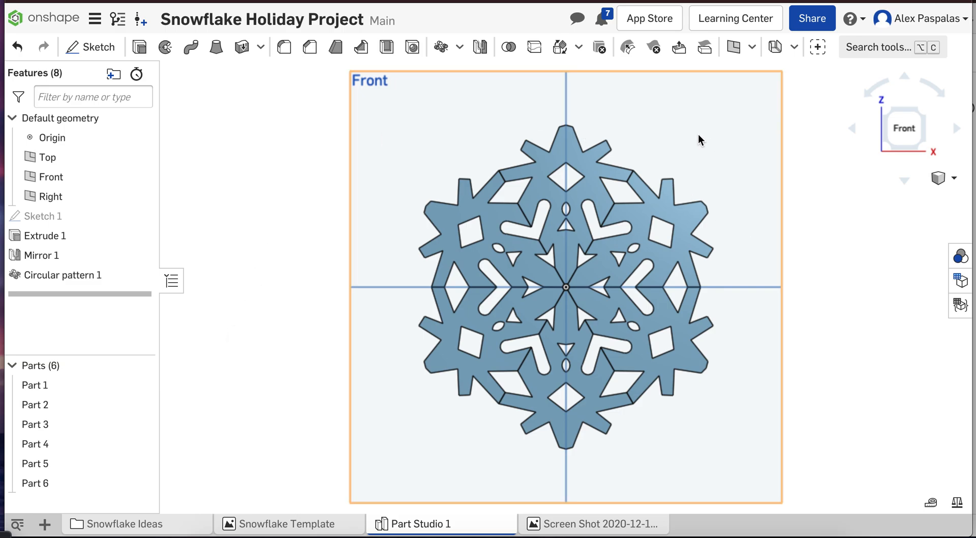
Step: Join all six snowflake arms into a single part with a Boolean union
click(508, 49)
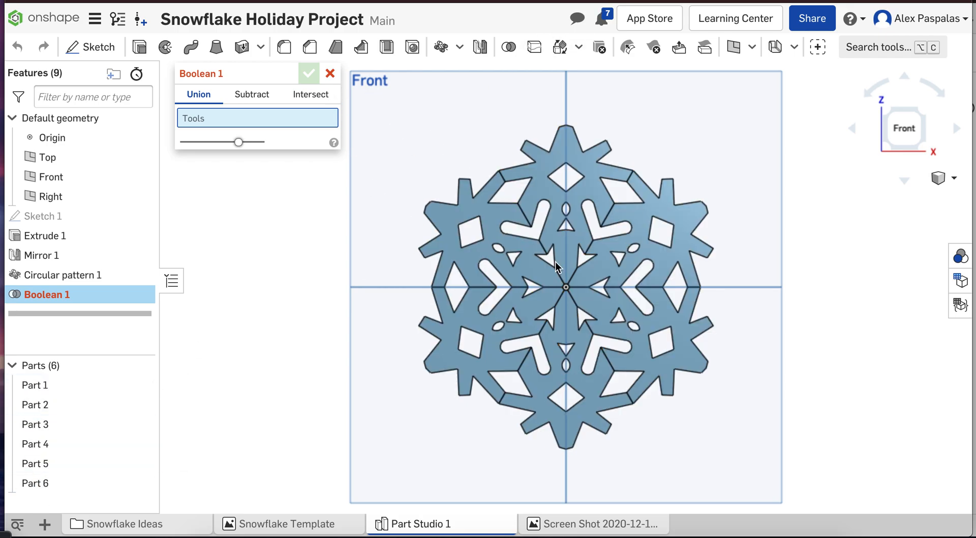
drag(370, 97, 758, 484)
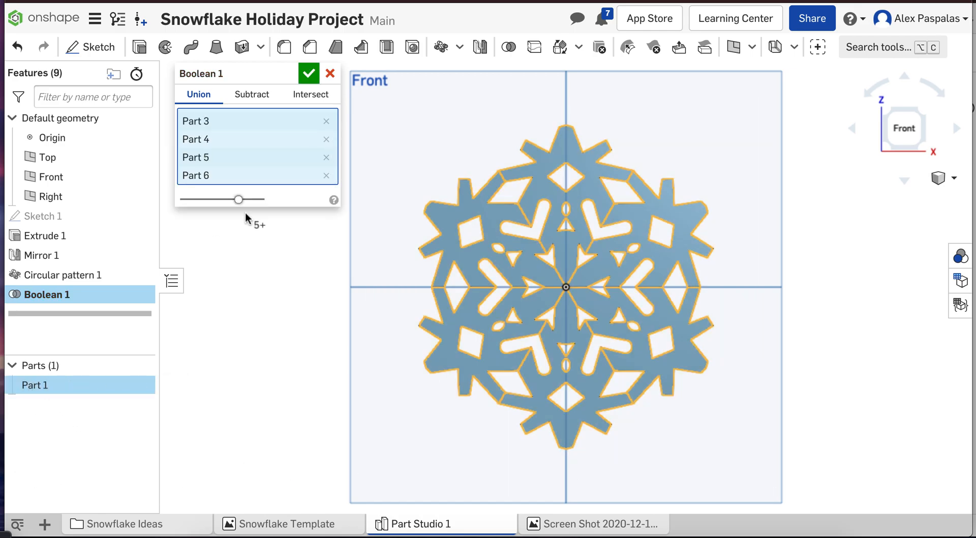
click(308, 74)
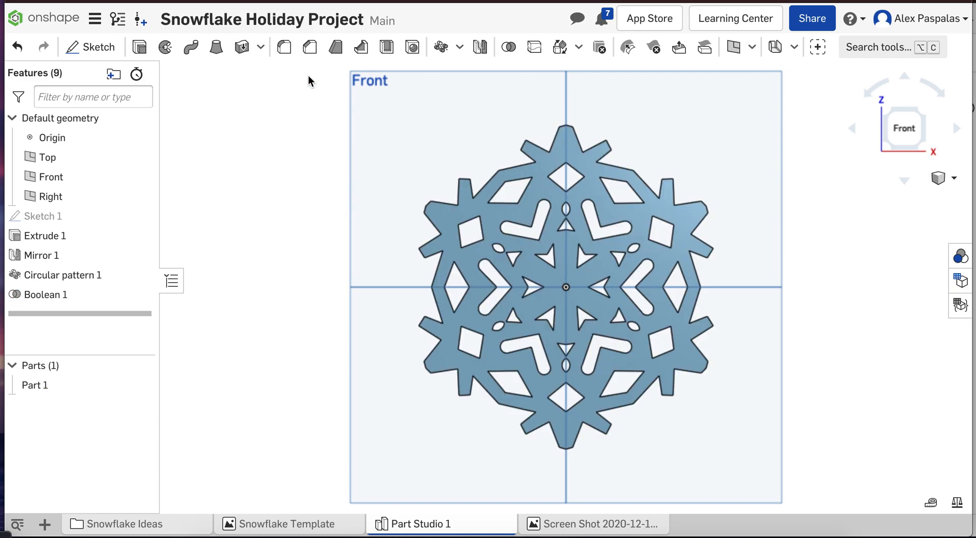
Step: Rename the finished snowflake part with the maker's title and initial followed by "Example"
mouse_move(827, 423)
right_down()
mouse_move(805, 444)
mouse_move(820, 423)
right_up()
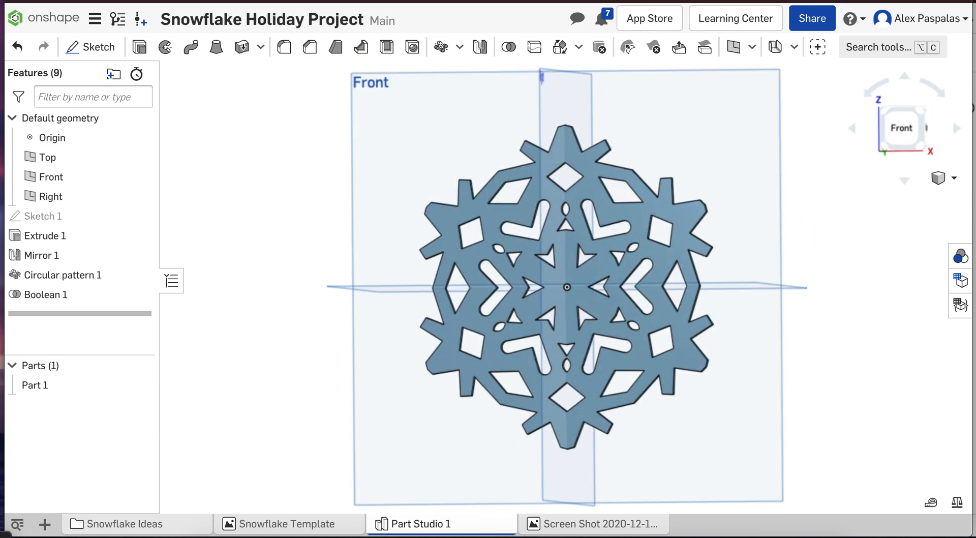
right_click(31, 388)
click(82, 177)
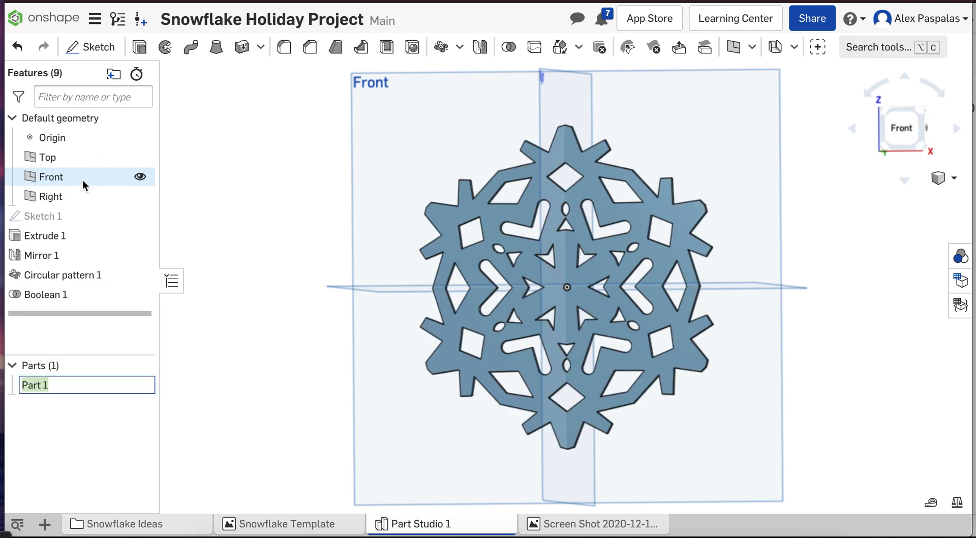
text(Ms)
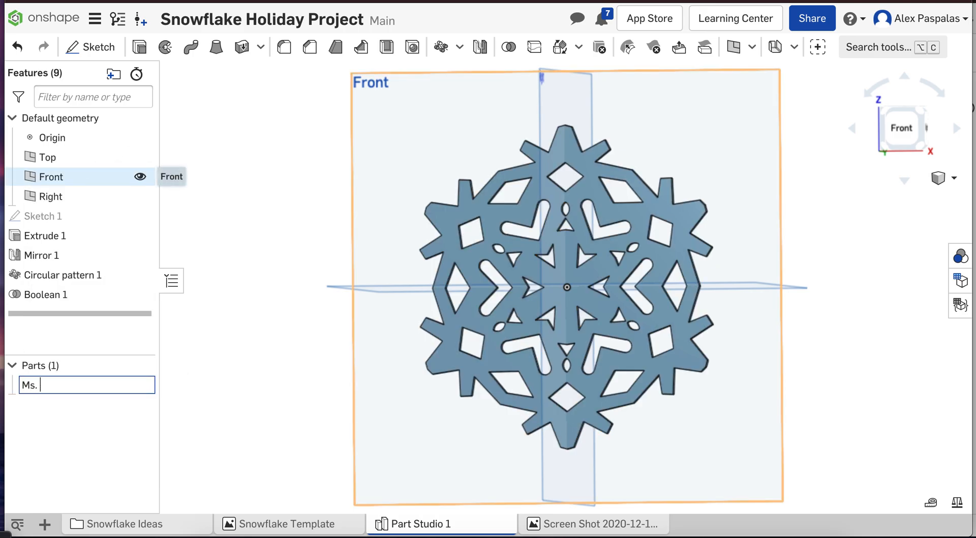
text(. P Example)
key(Return)
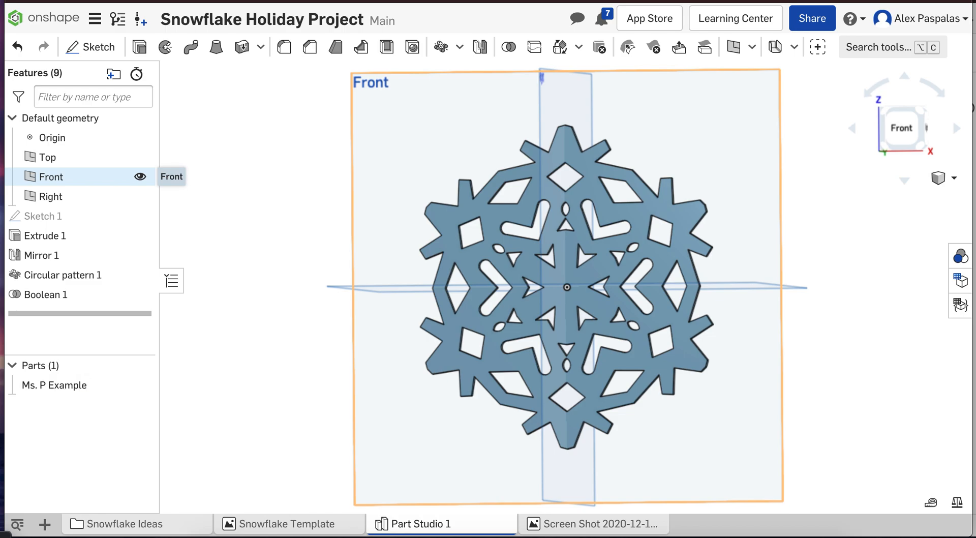